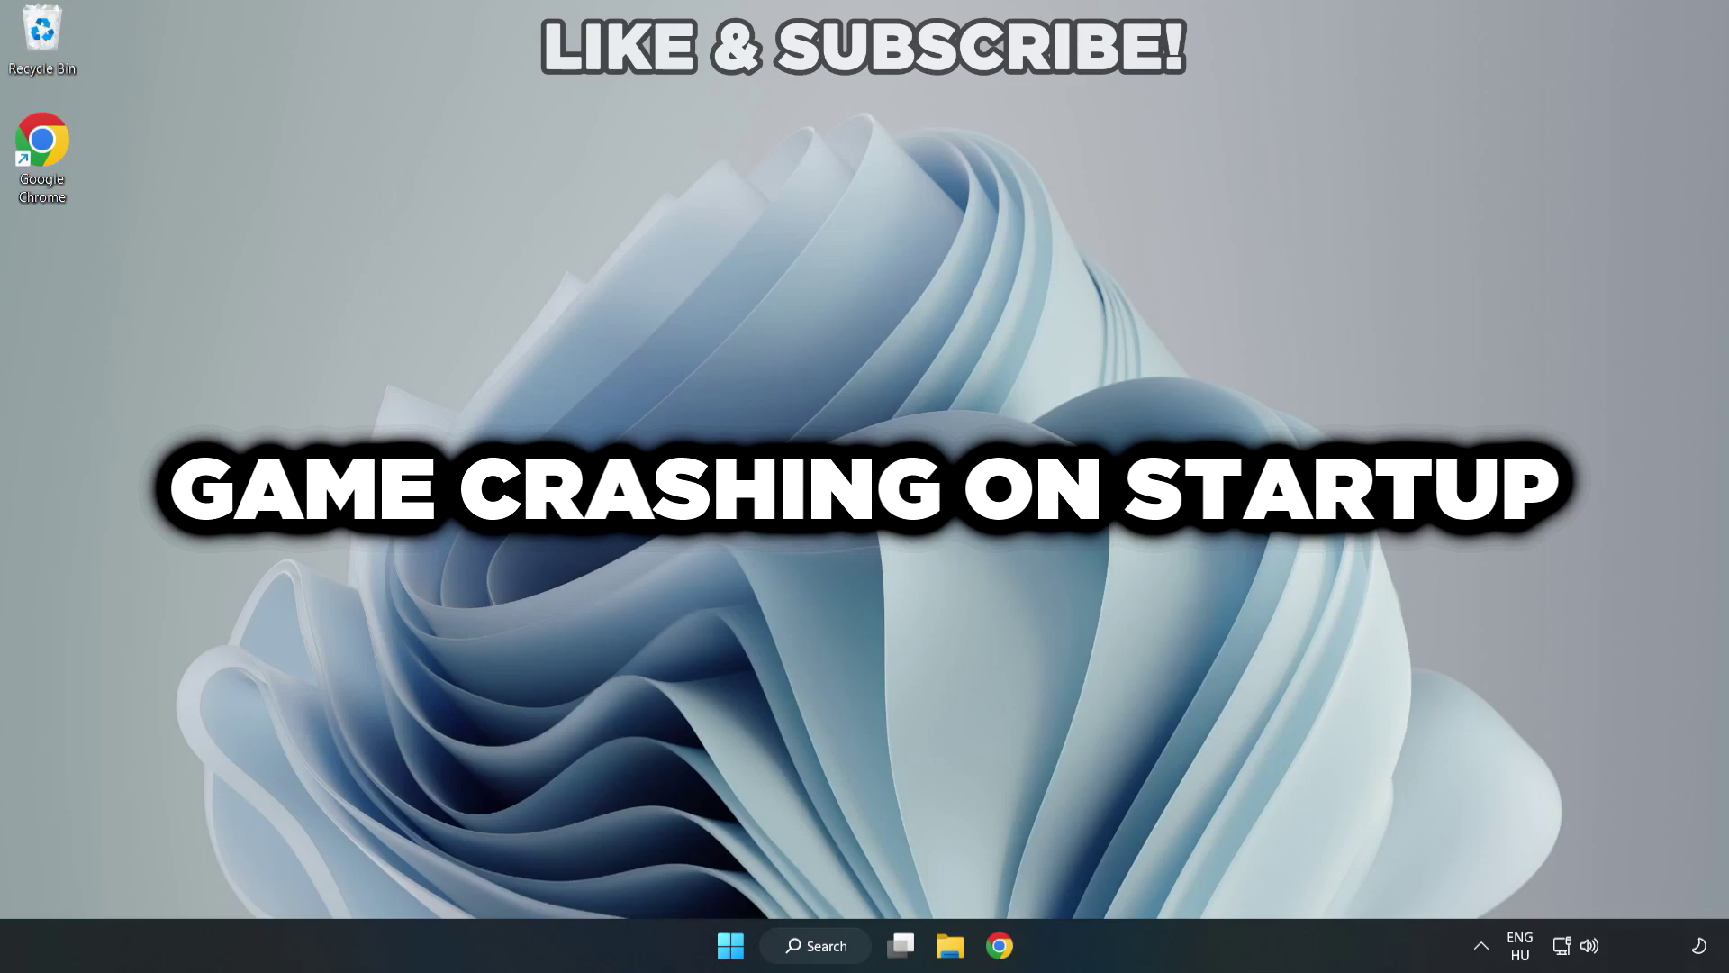
# - Search Windows for 'device manager' and launch Device Manager from the results
pyautogui.click(820, 949)
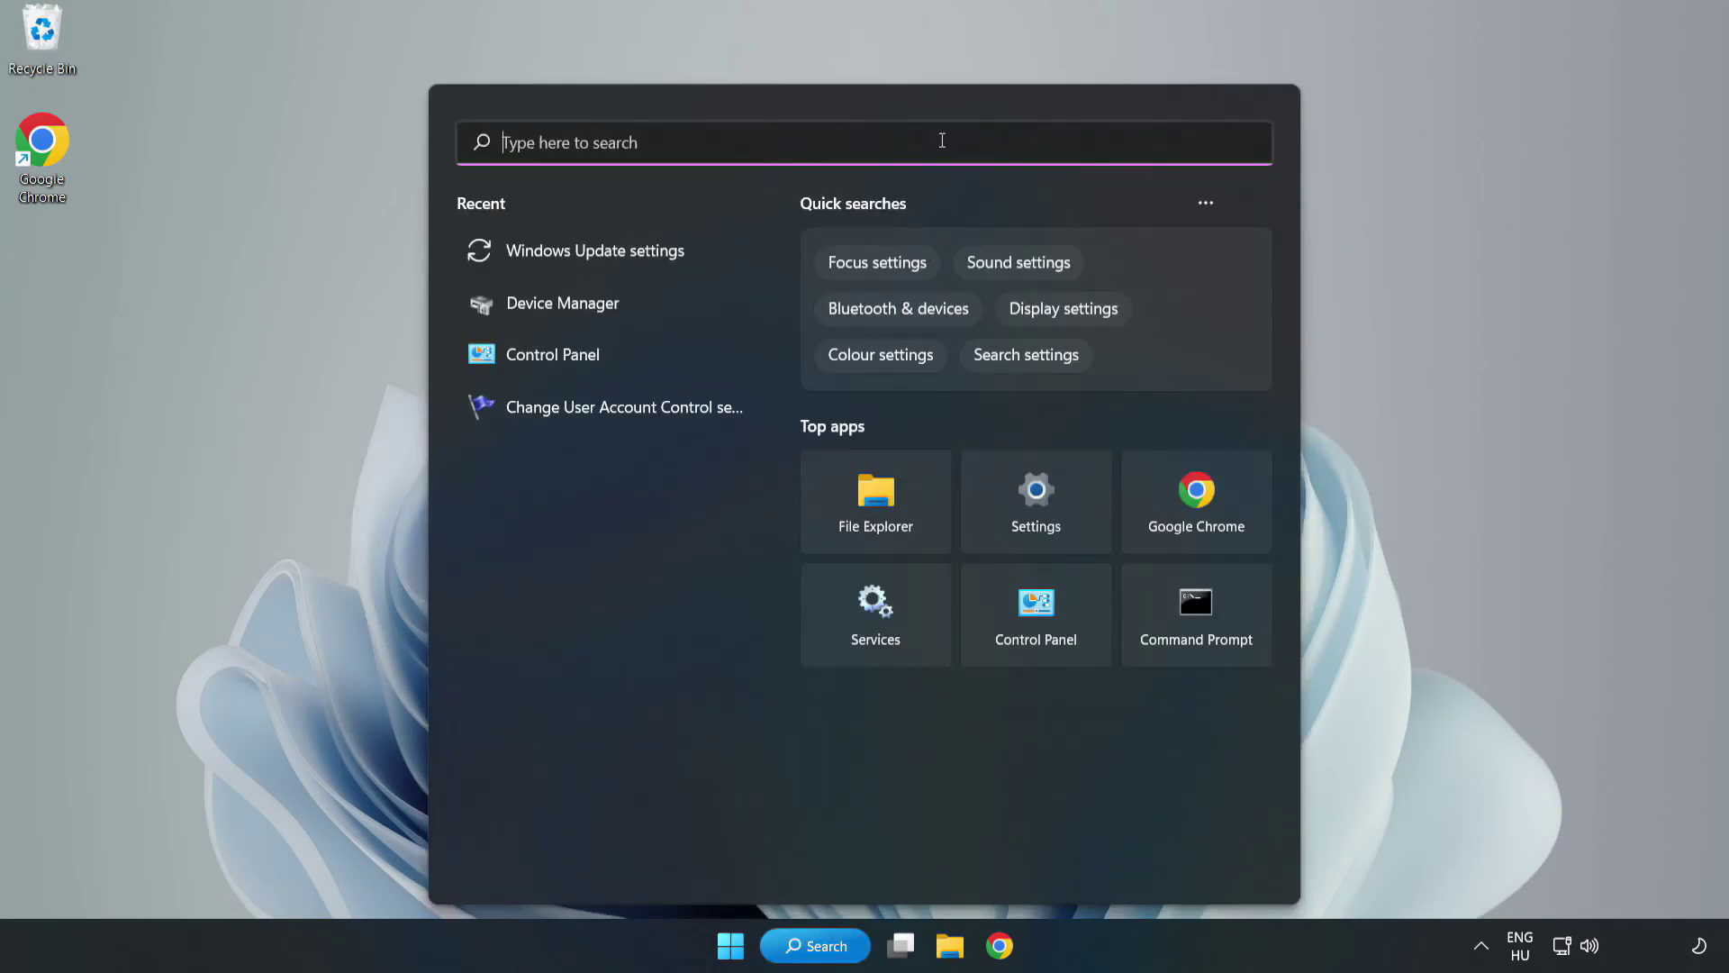
pyautogui.write('device ')
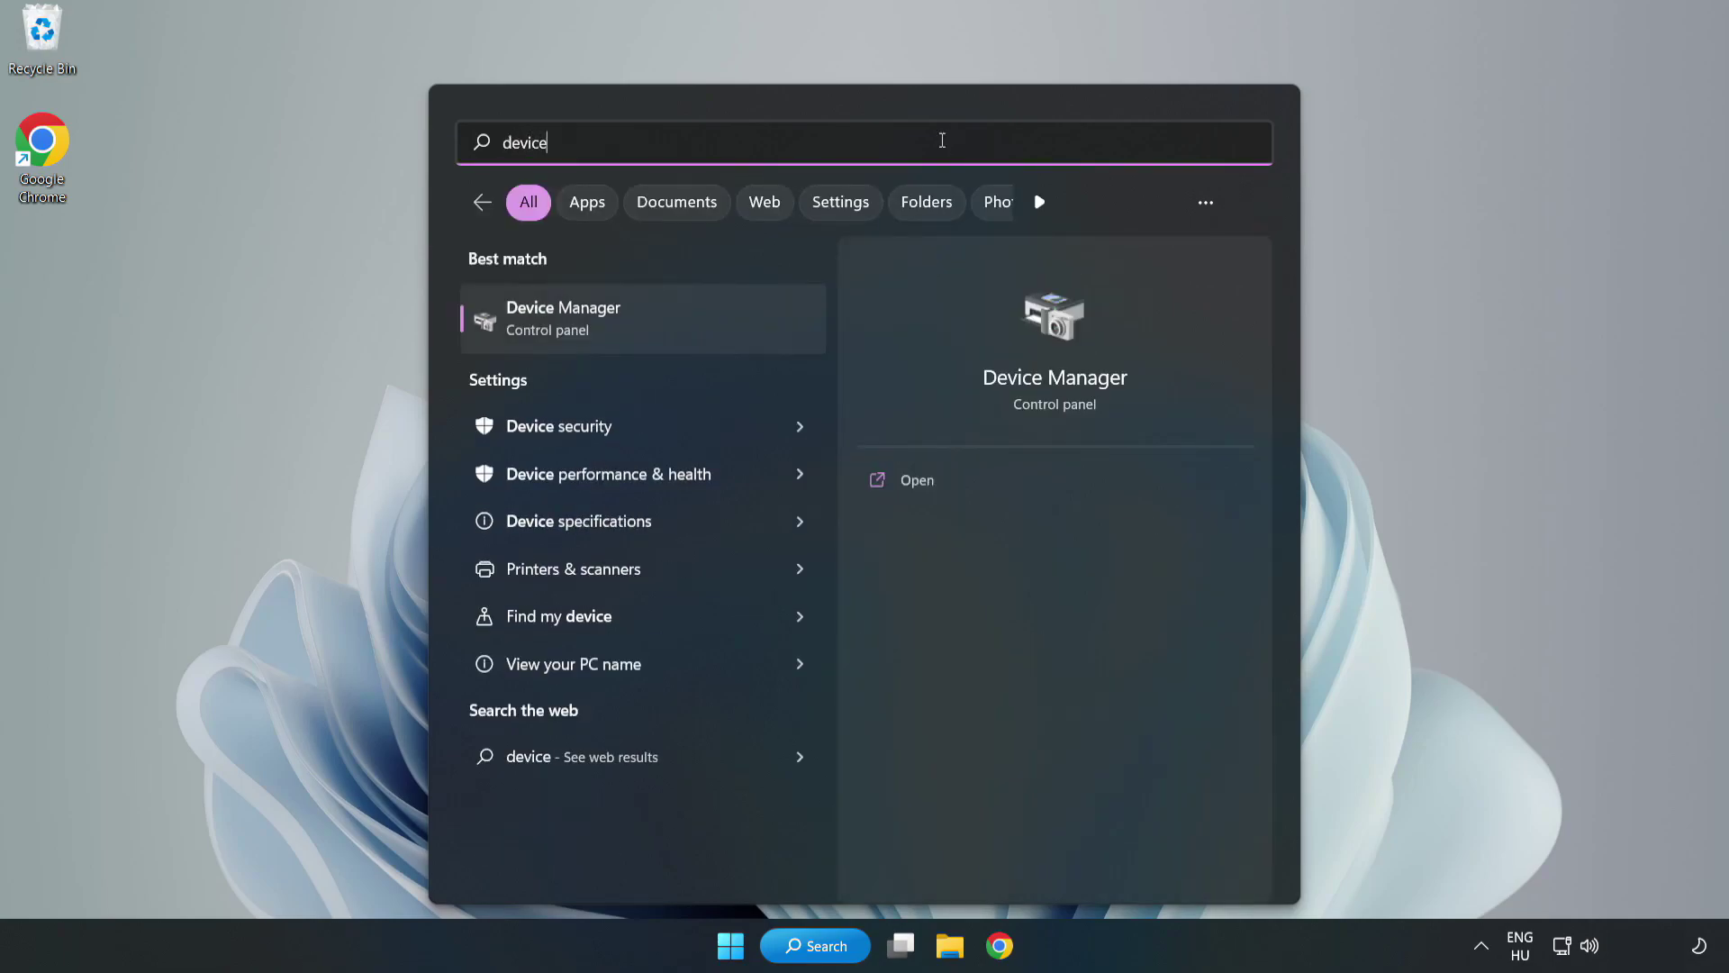
pyautogui.write('mana')
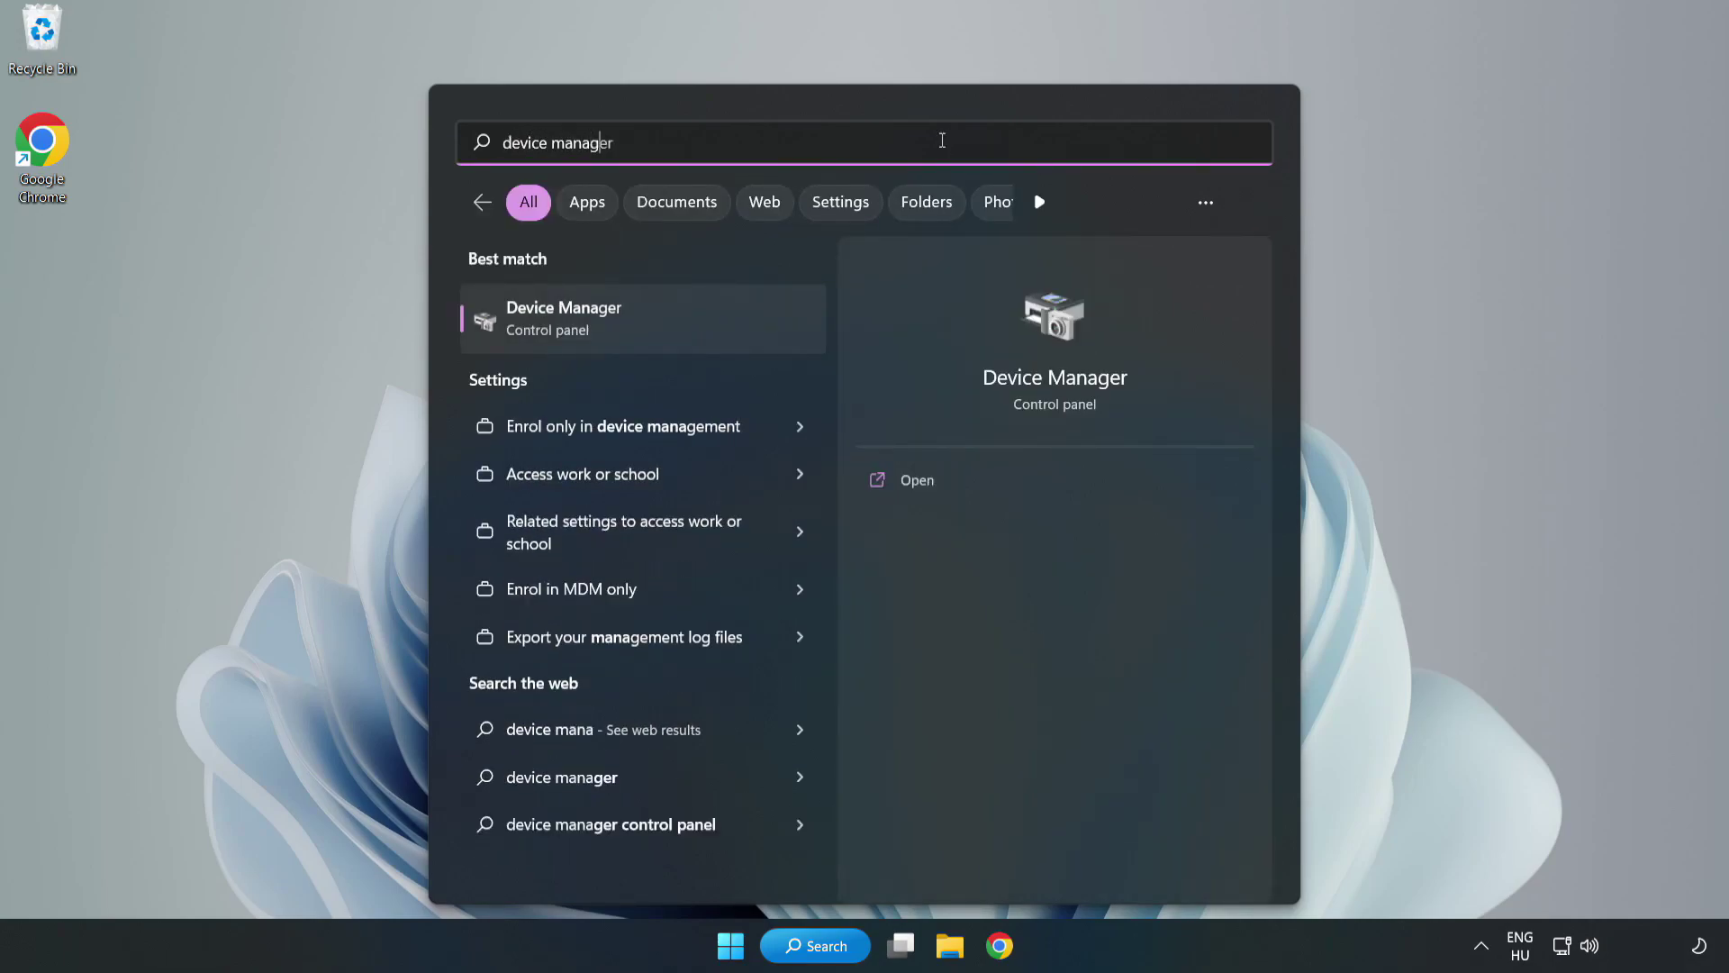
pyautogui.write('ger')
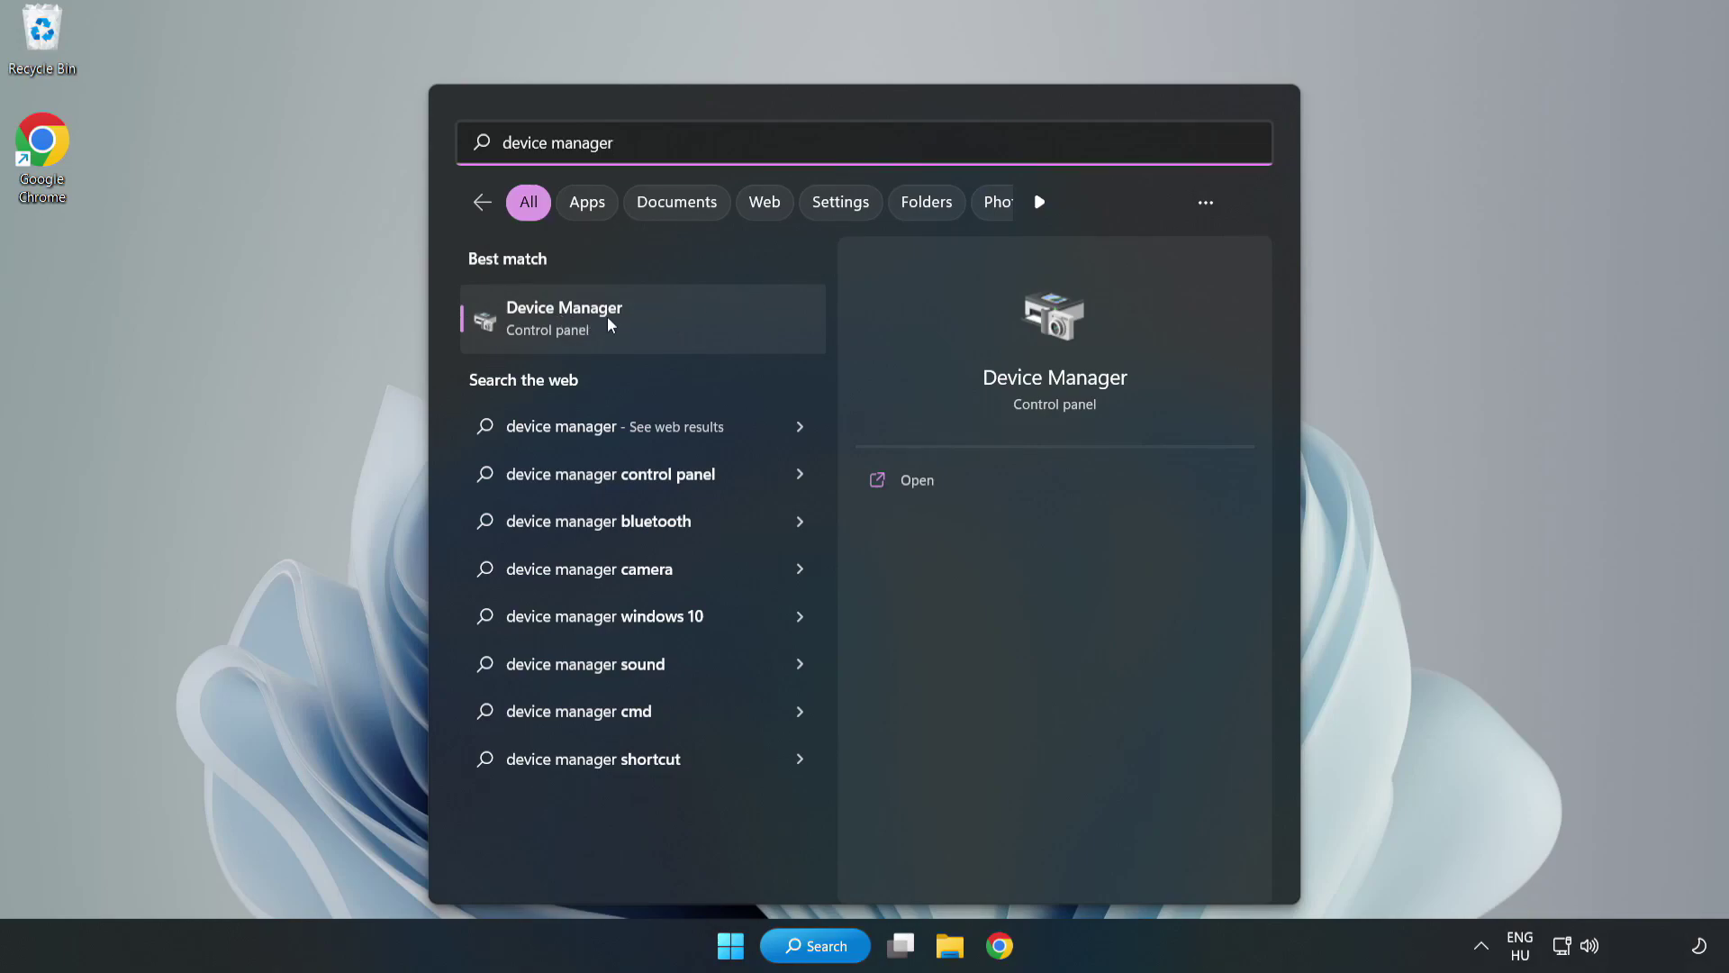
pyautogui.click(641, 333)
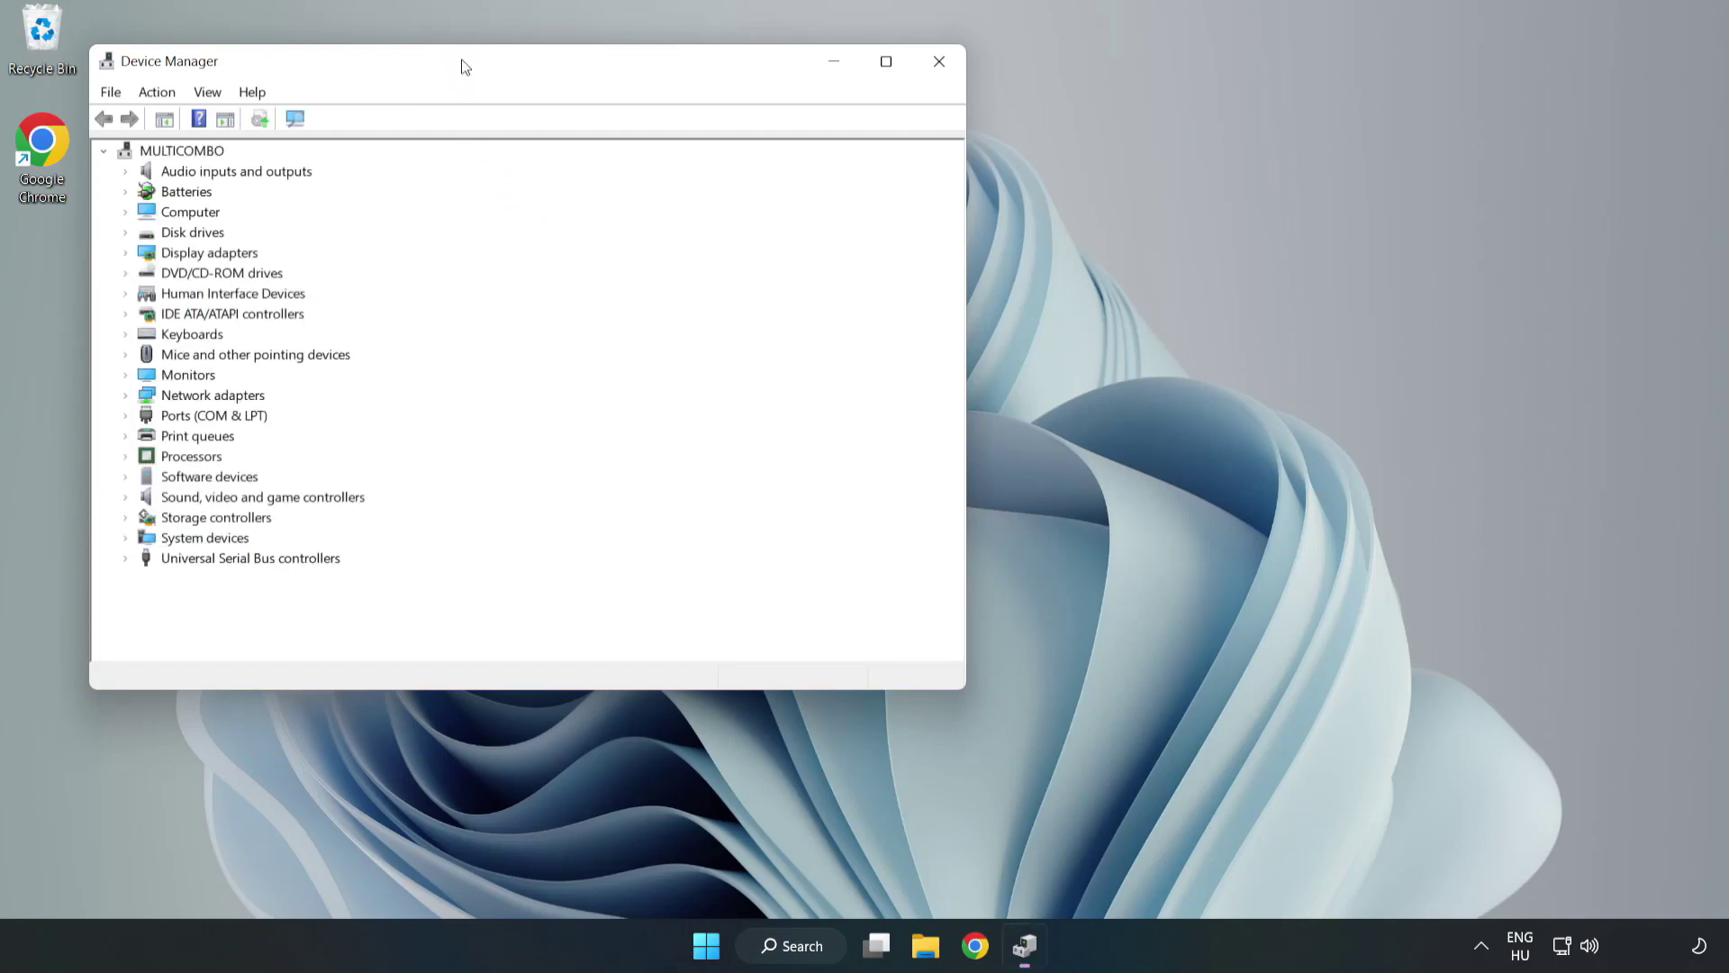
# - Expand Display adapters and bring up the context menu for VMware SVGA 3D
pyautogui.moveTo(464, 62); pyautogui.dragTo(772, 154)
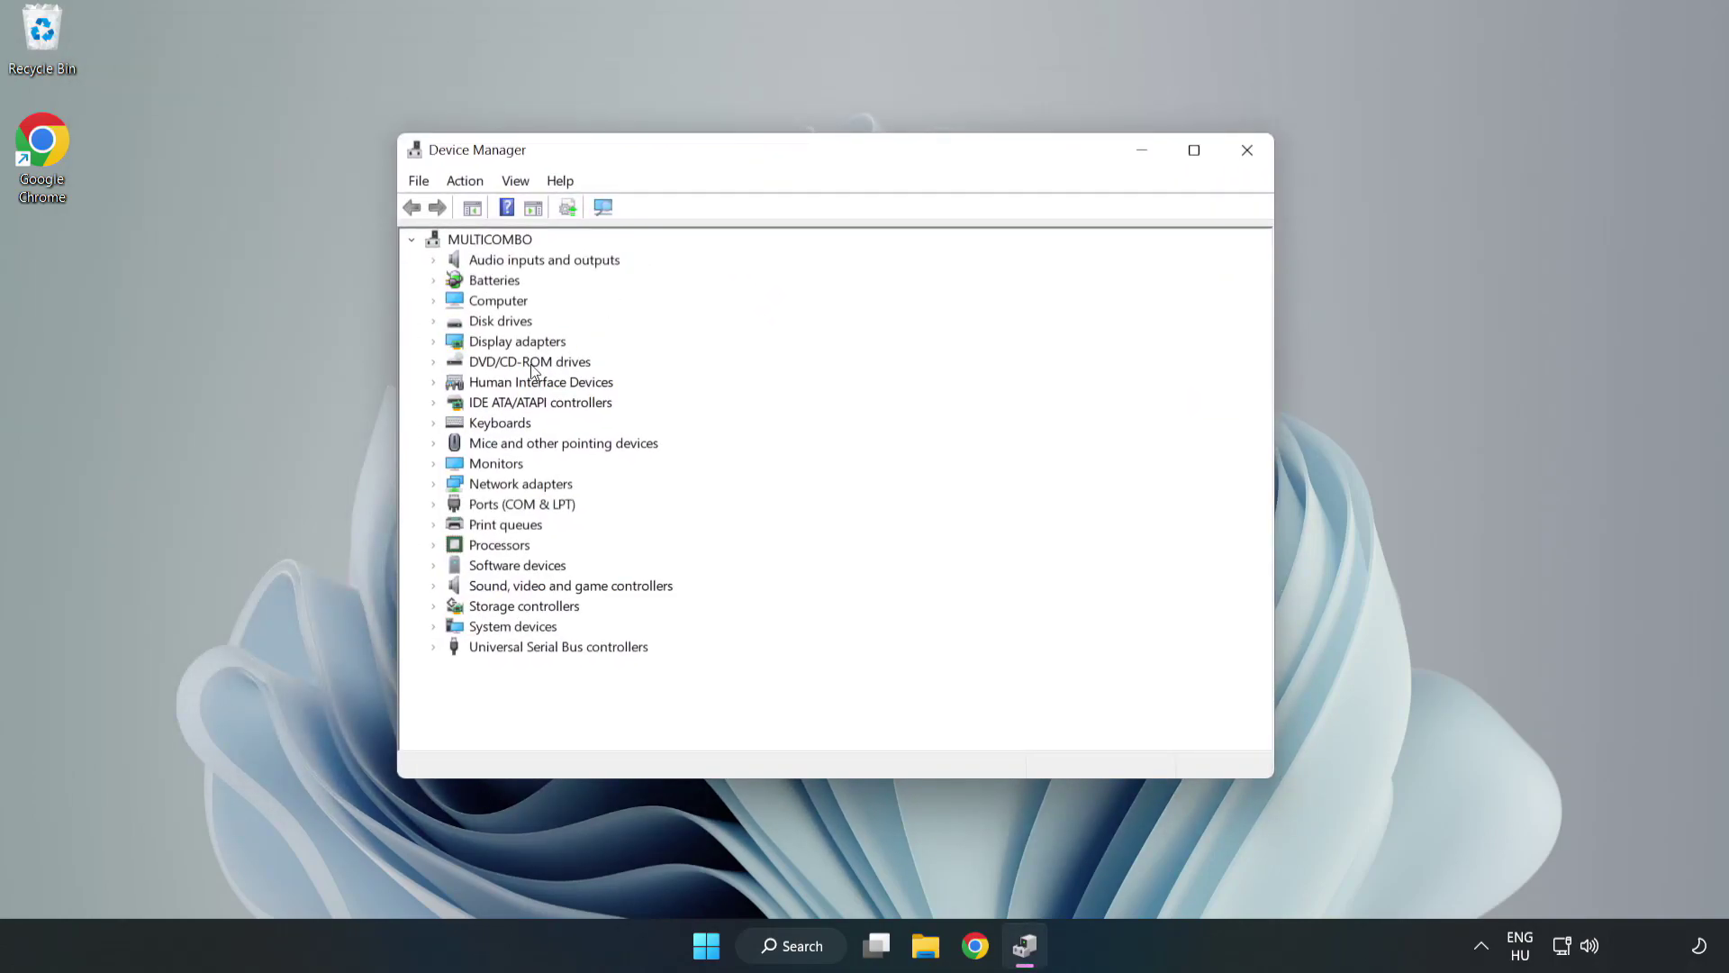
pyautogui.click(462, 349)
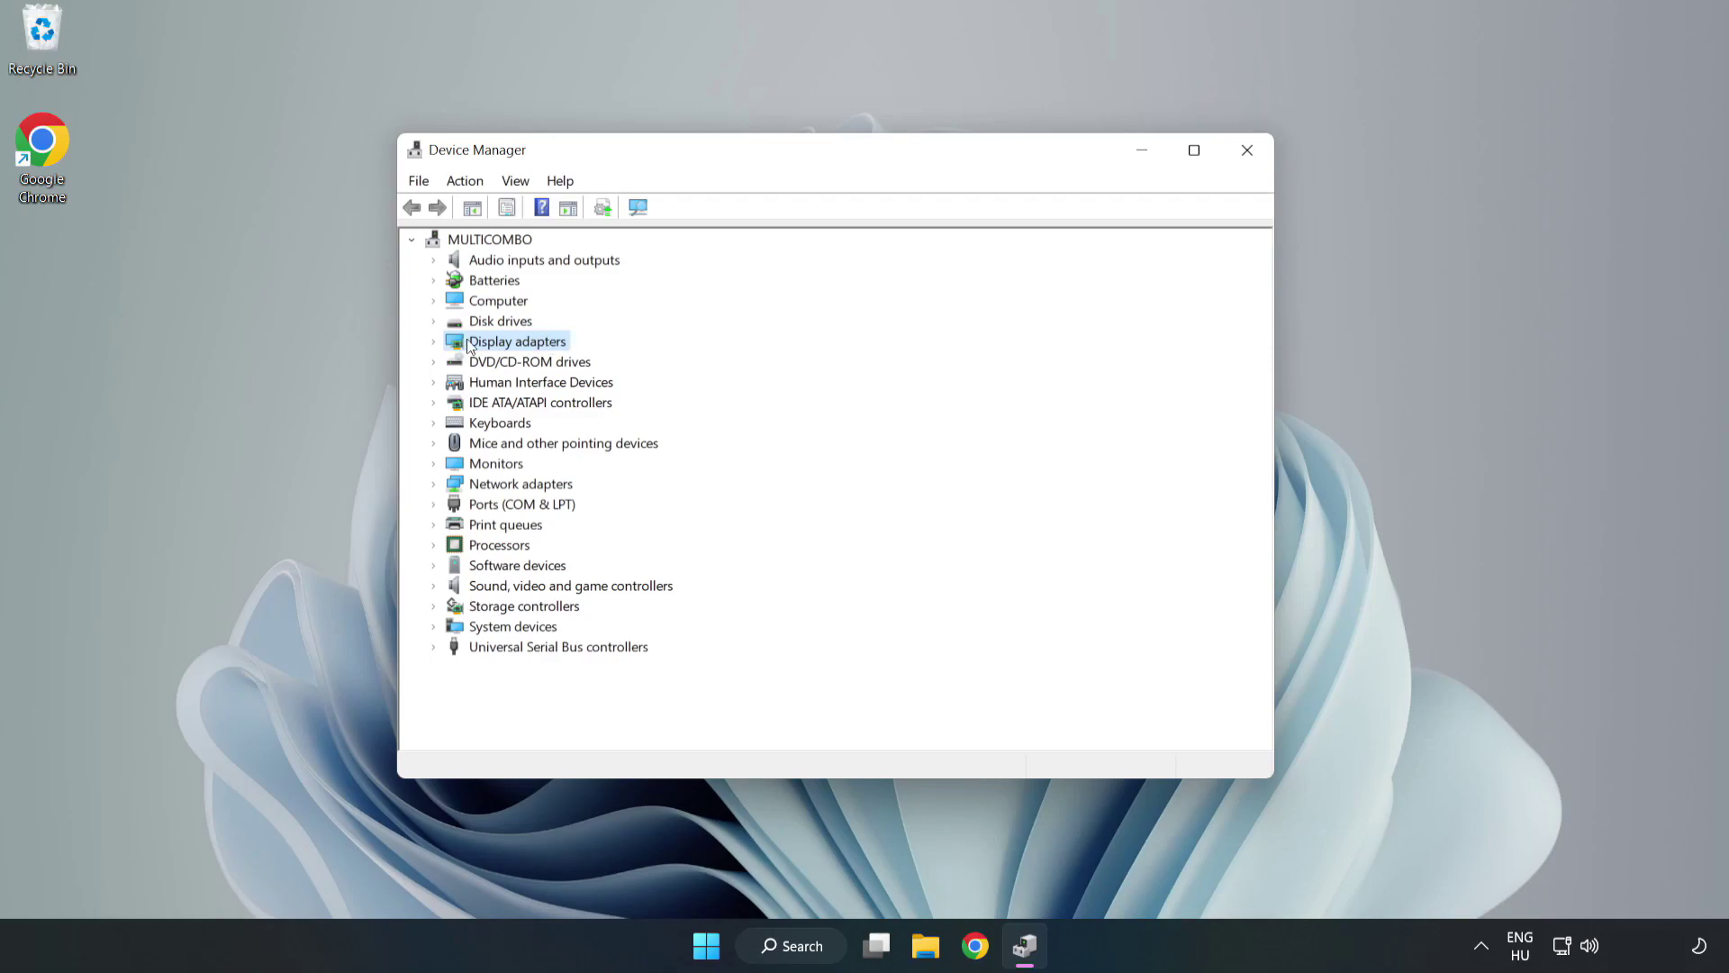
pyautogui.click(433, 342)
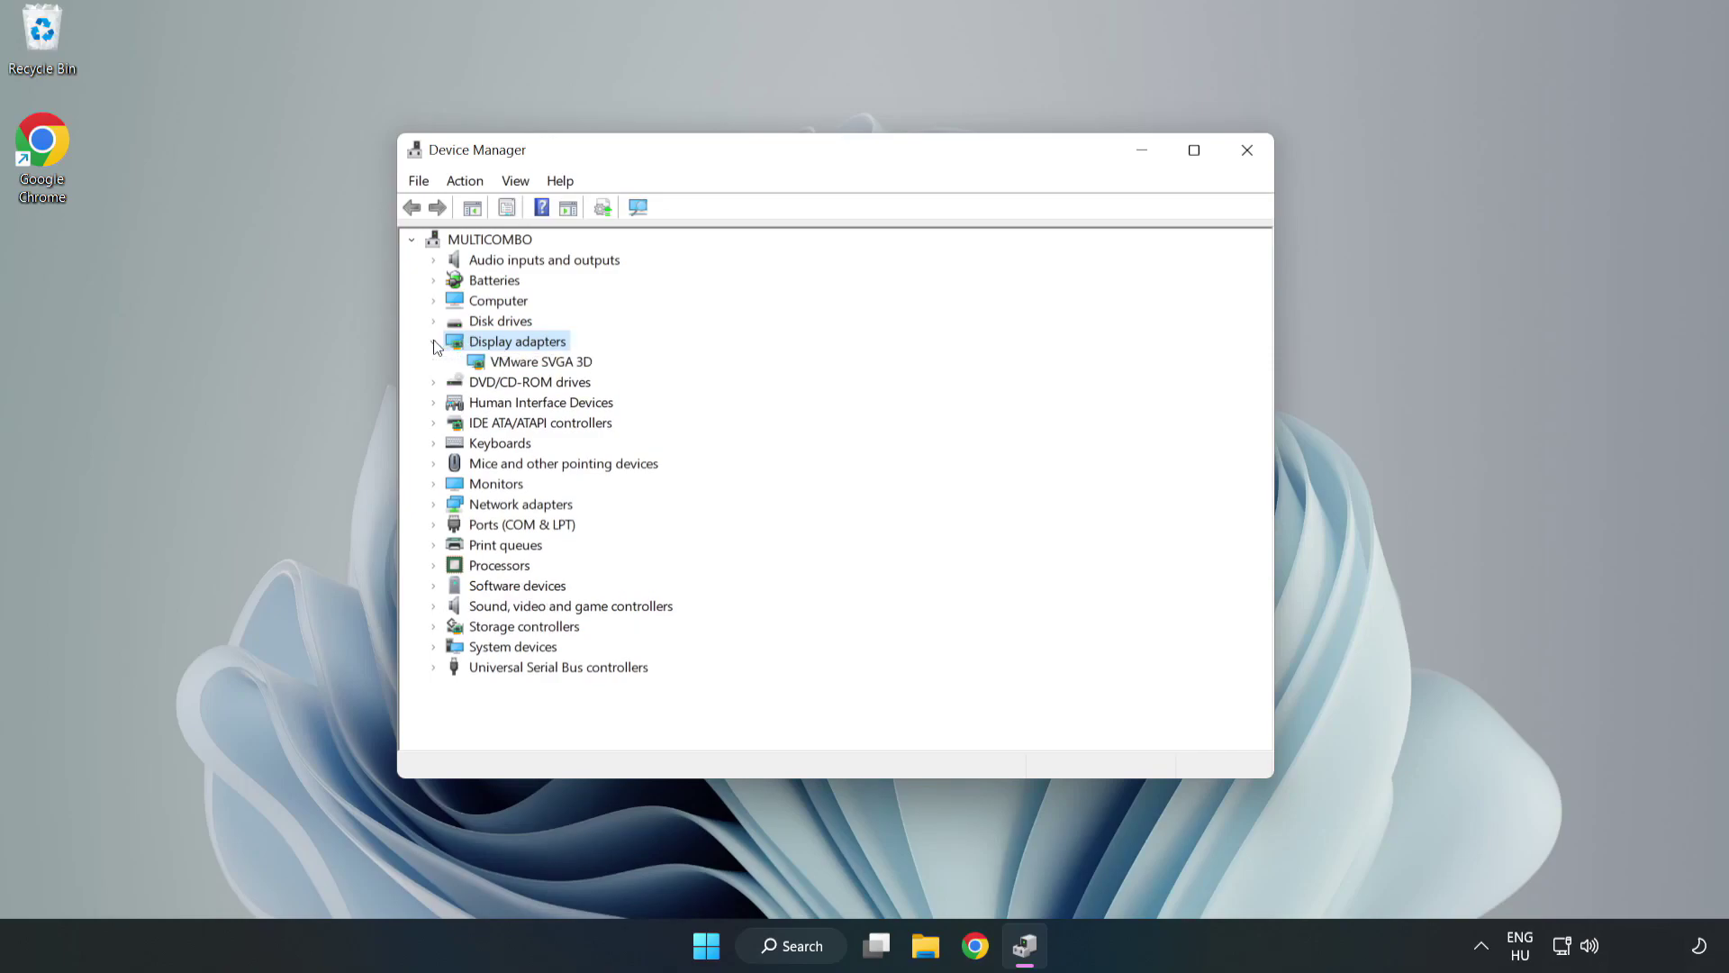
pyautogui.click(476, 362)
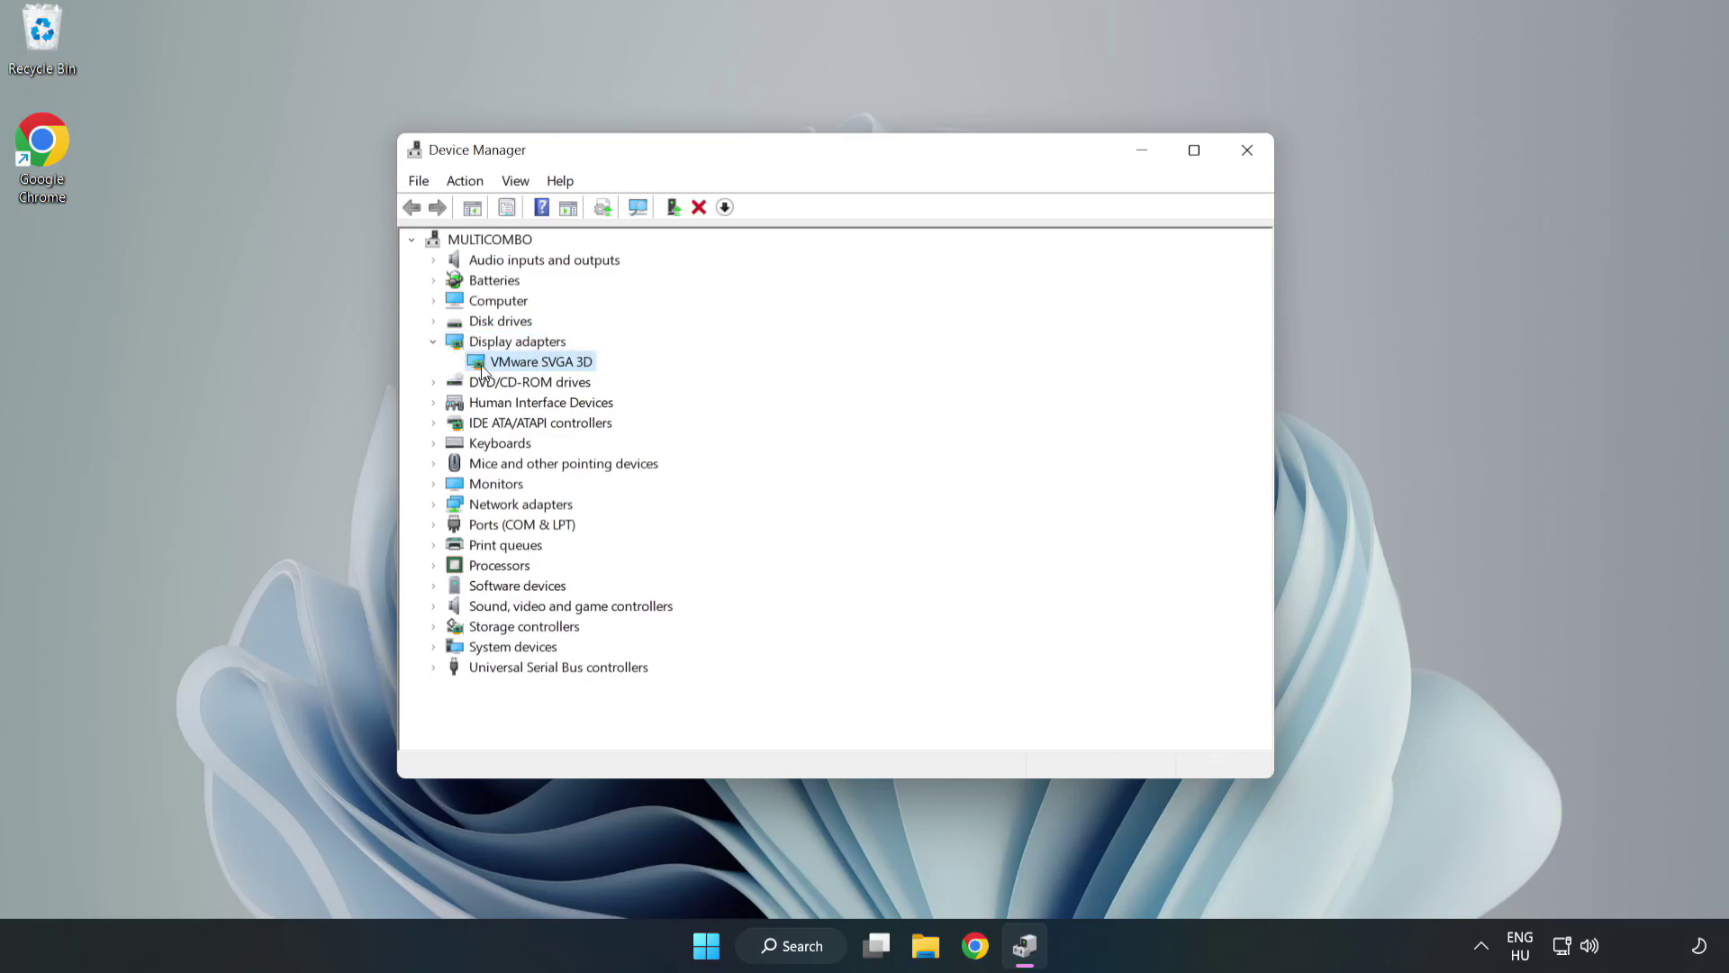
pyautogui.rightClick(538, 368)
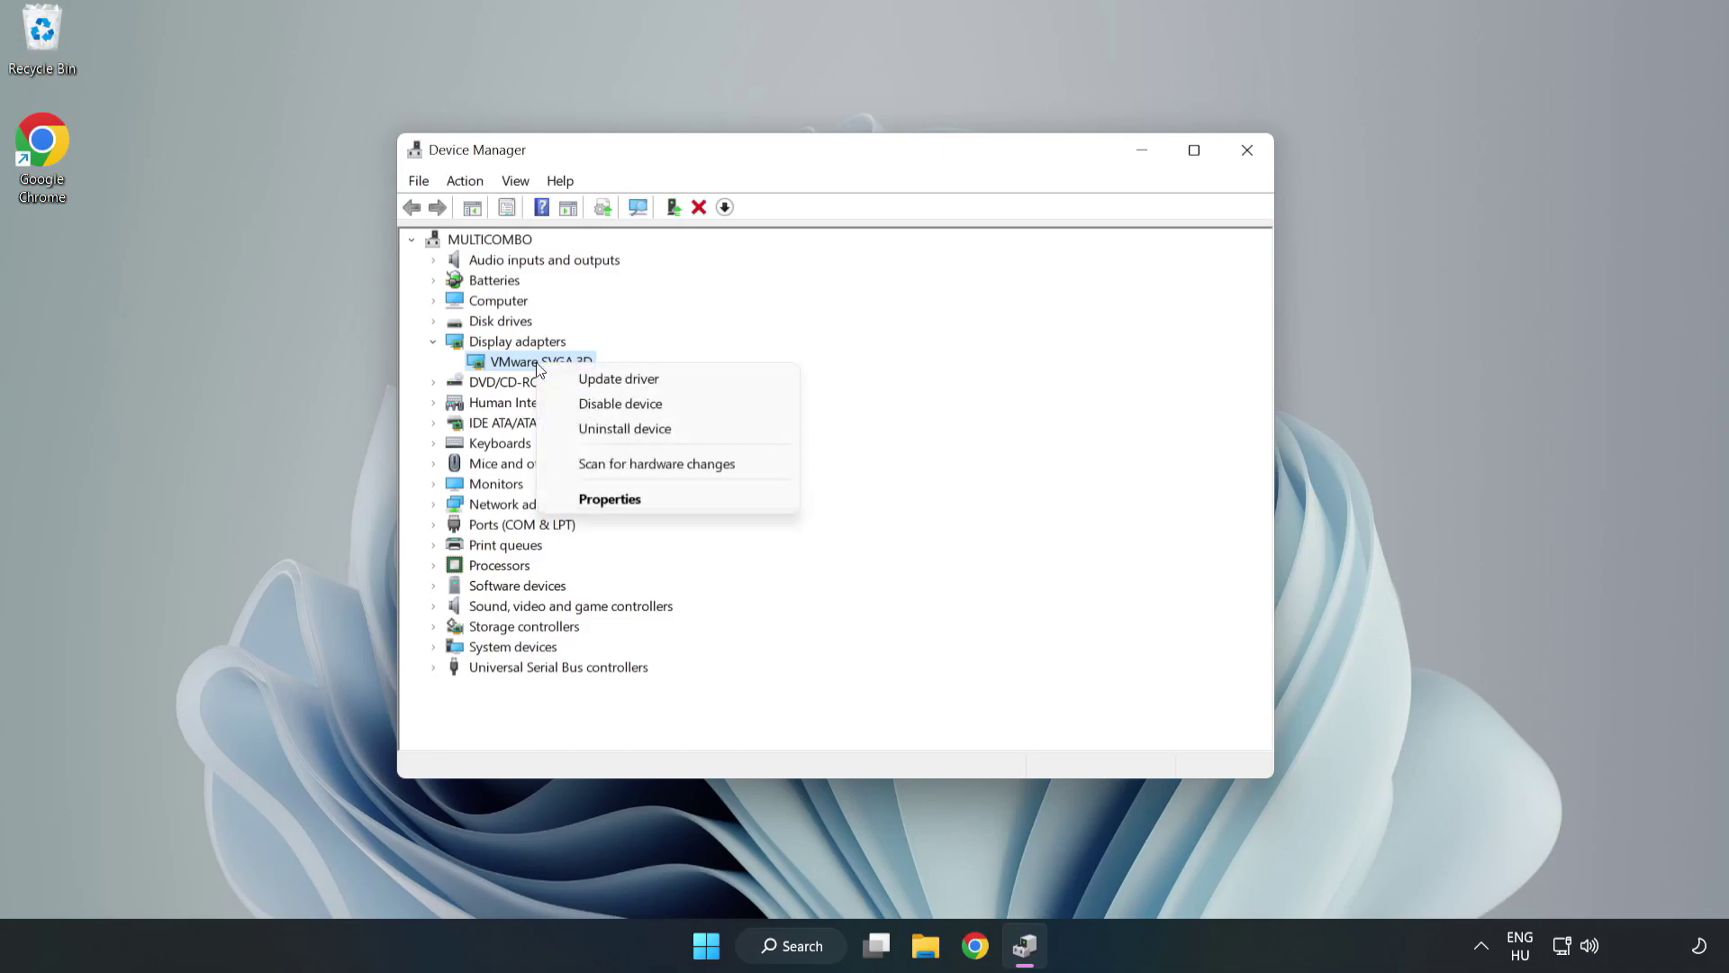
# - Auto-search for a VMware SVGA 3D driver, dismiss the already-installed result, and close Device Manager
pyautogui.click(672, 389)
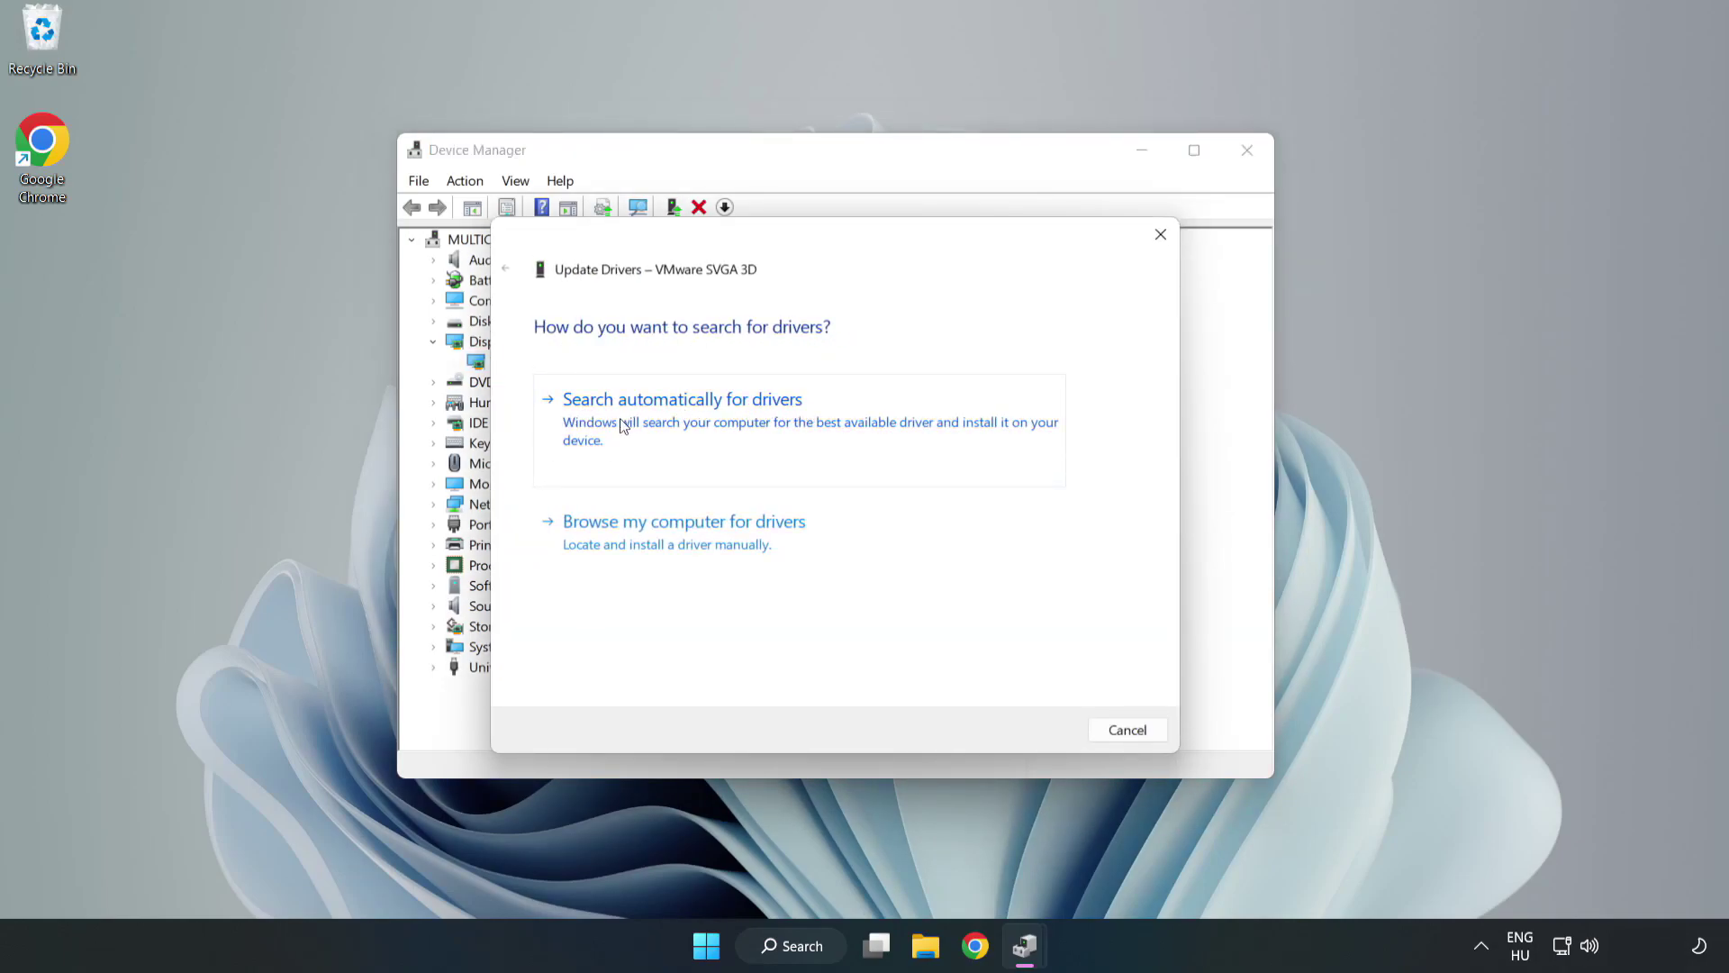
pyautogui.click(687, 422)
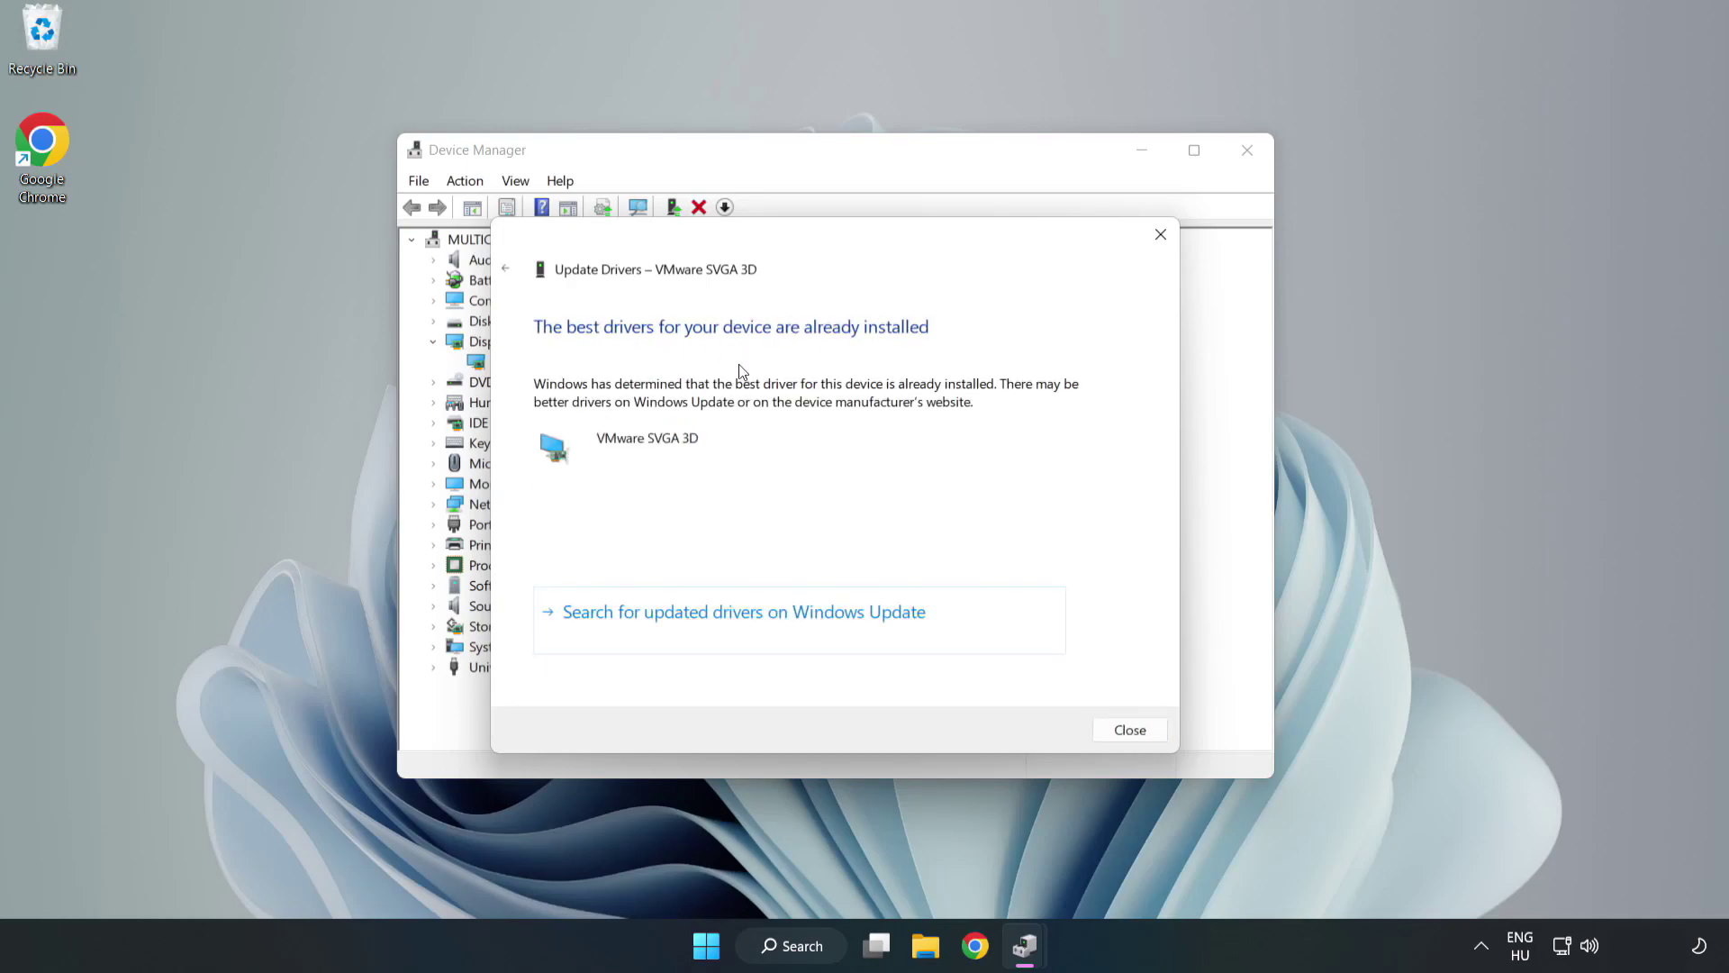
pyautogui.click(1138, 735)
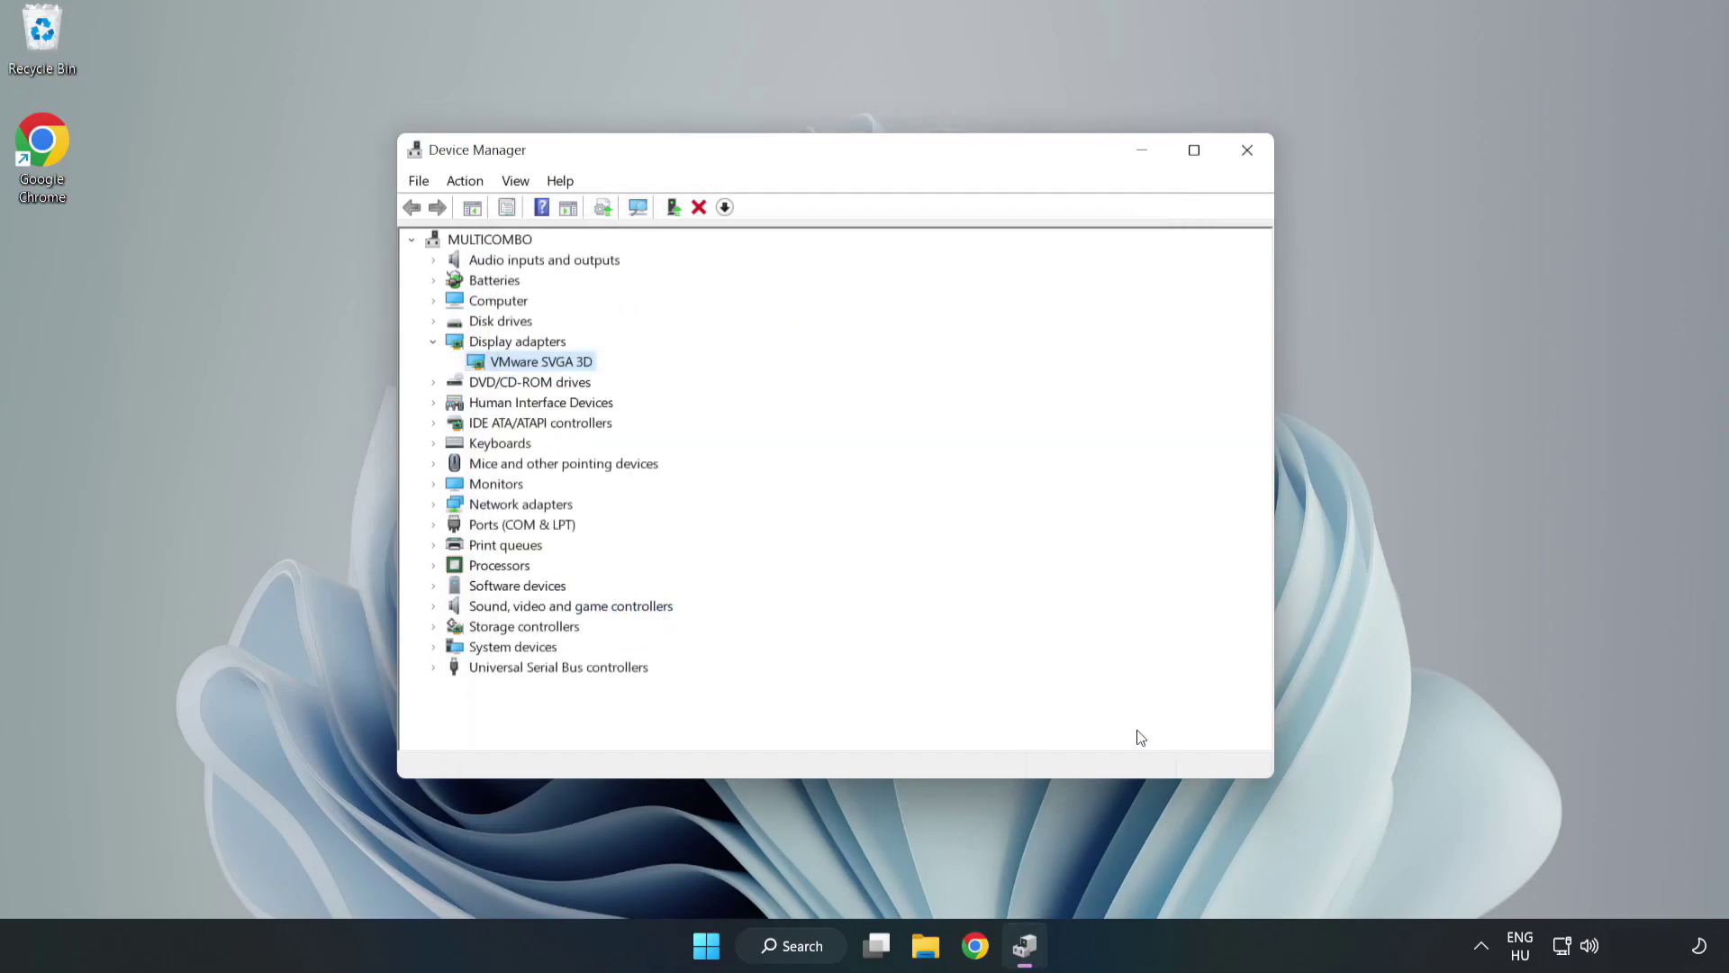
pyautogui.click(1246, 150)
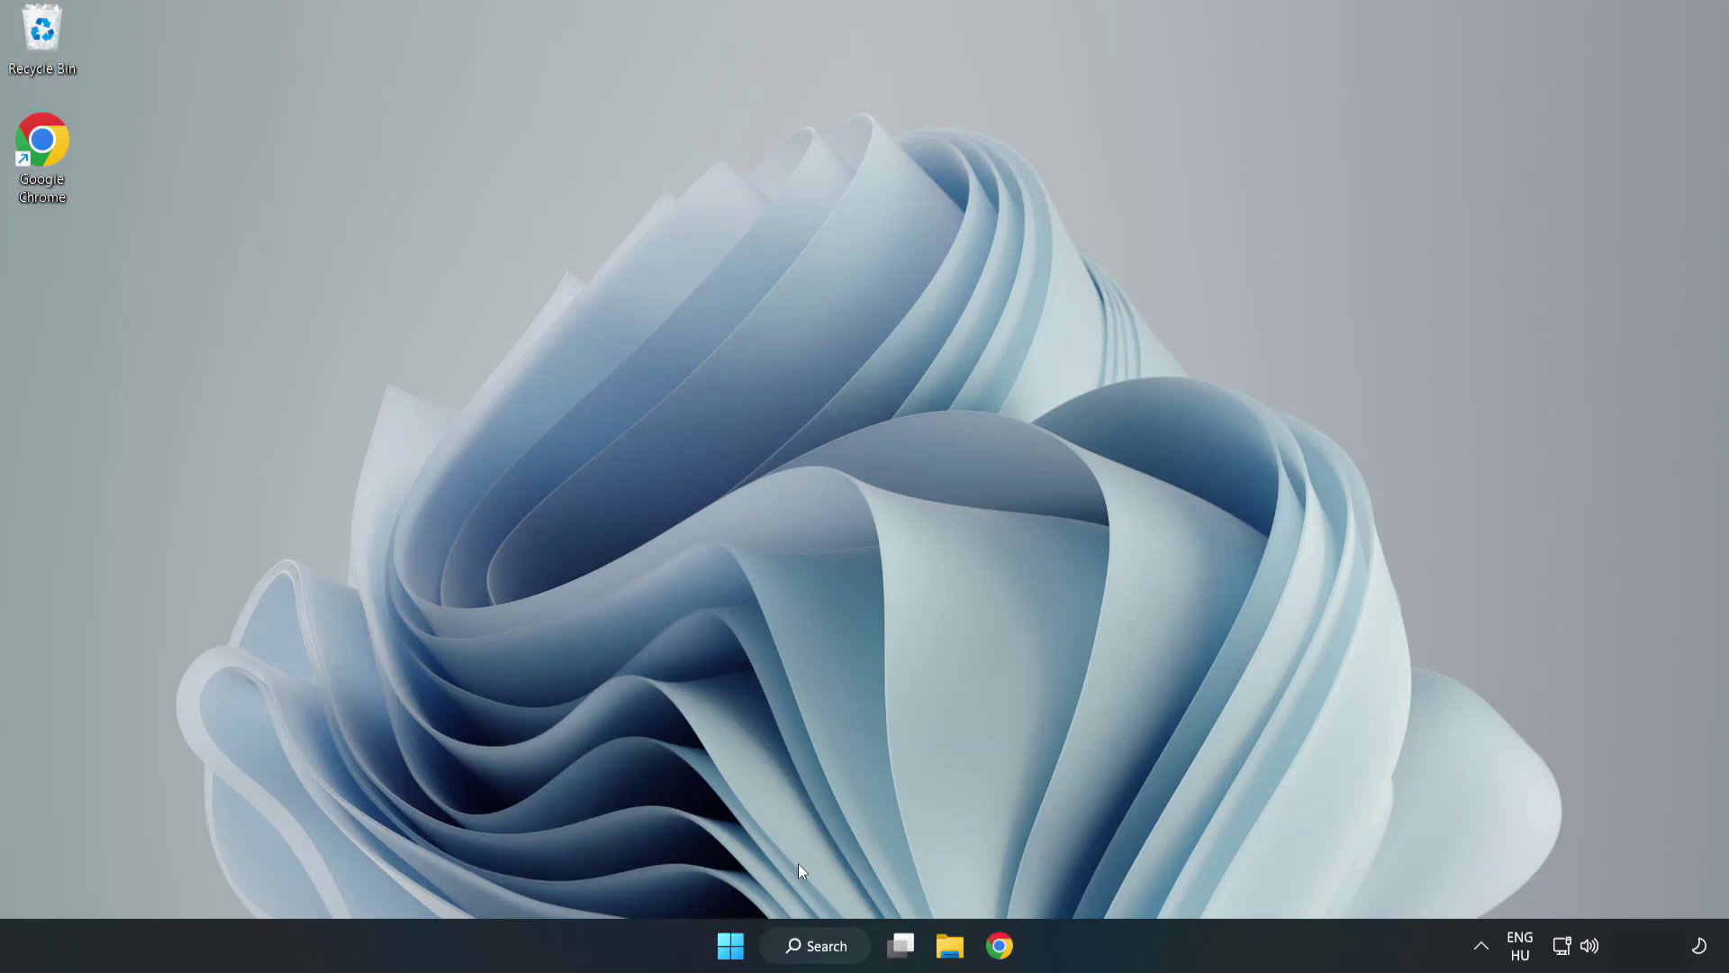
# - Search Windows for 'updates' to reach Windows Update settings
pyautogui.click(788, 942)
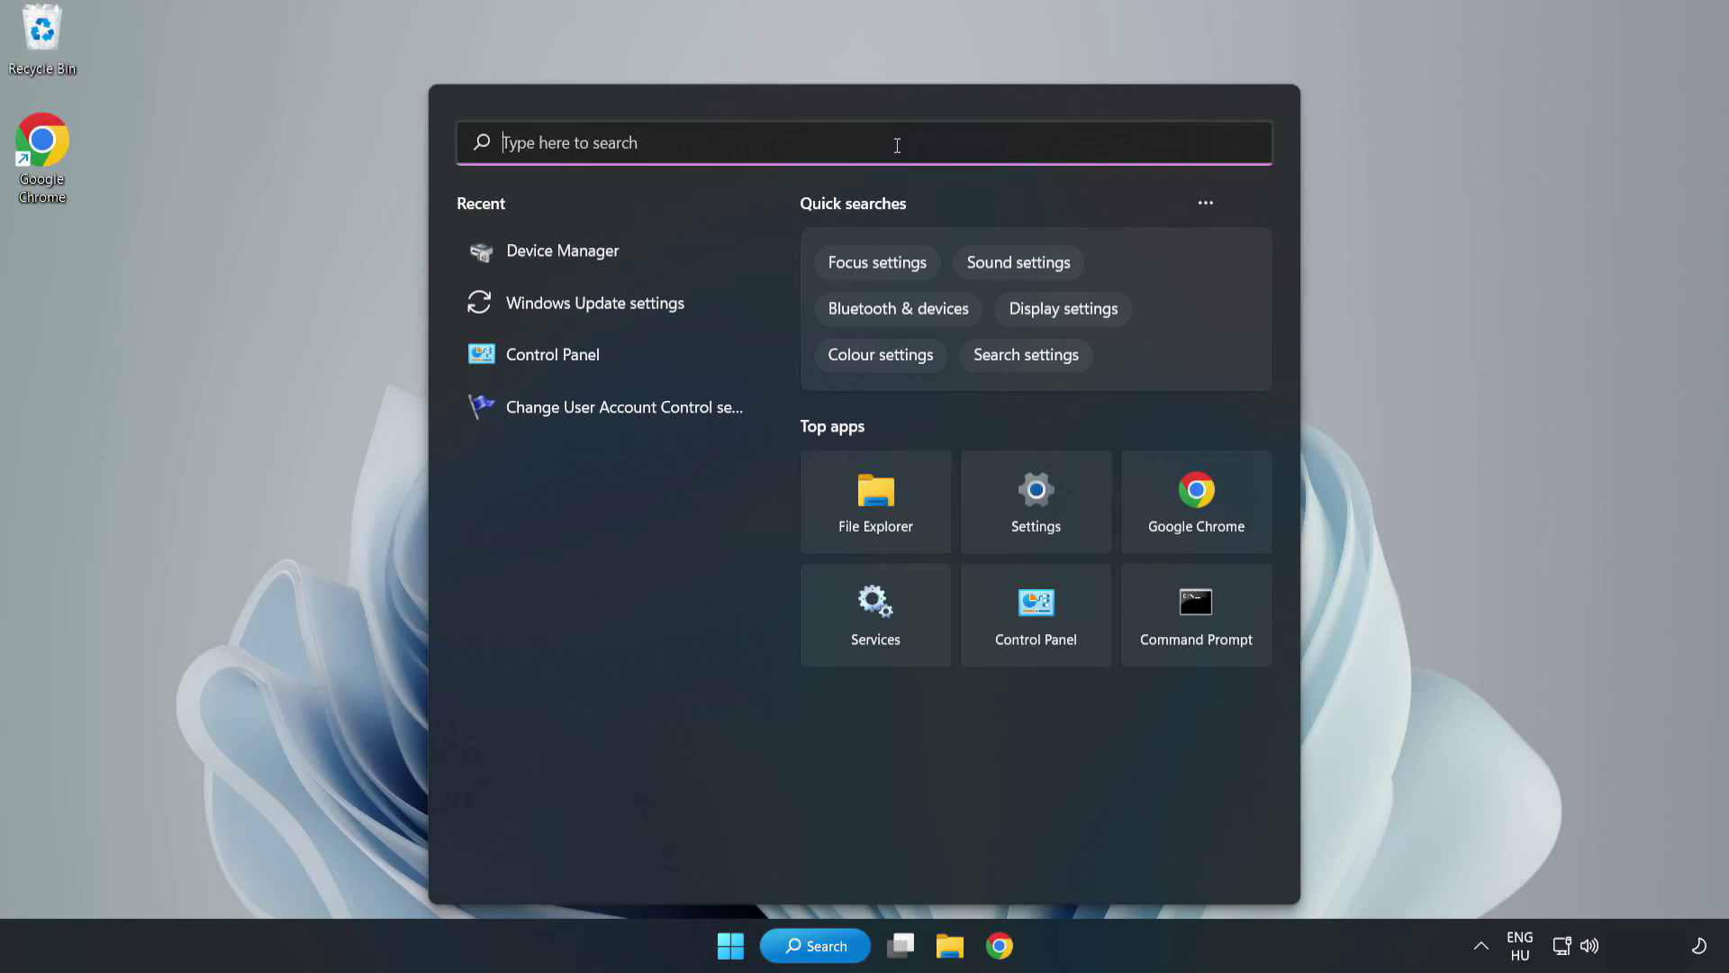
pyautogui.write('updates')
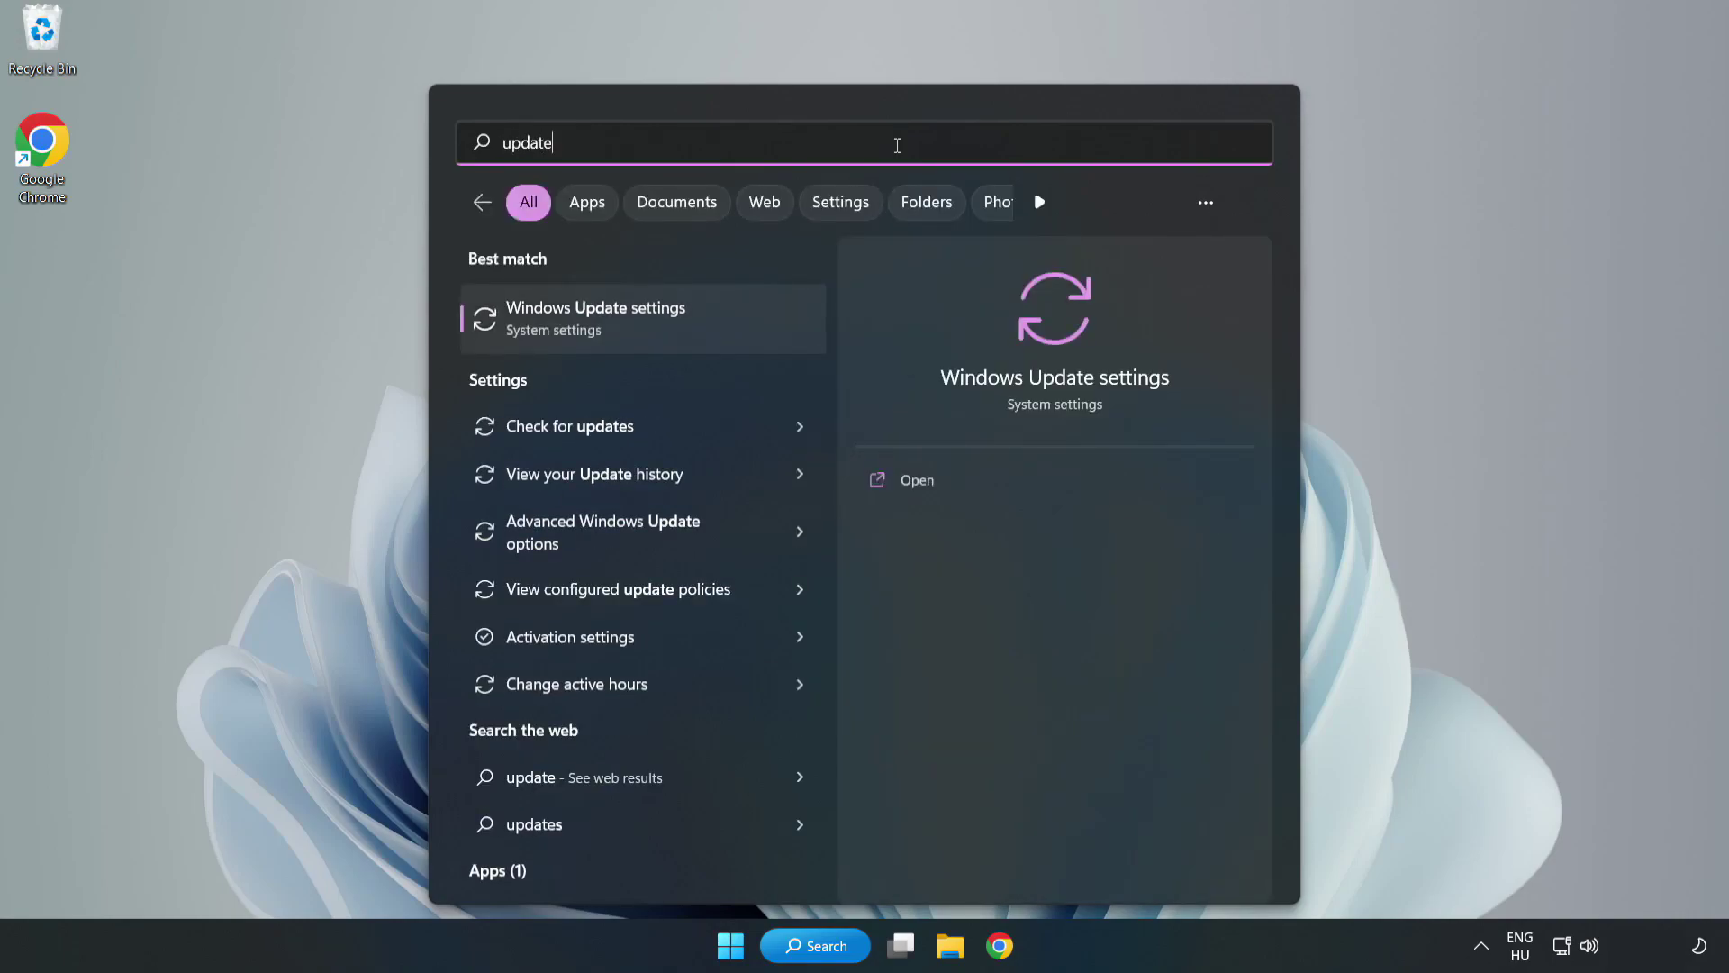
# - Open Windows Update in a maximized Settings window and check for updates
pyautogui.click(615, 321)
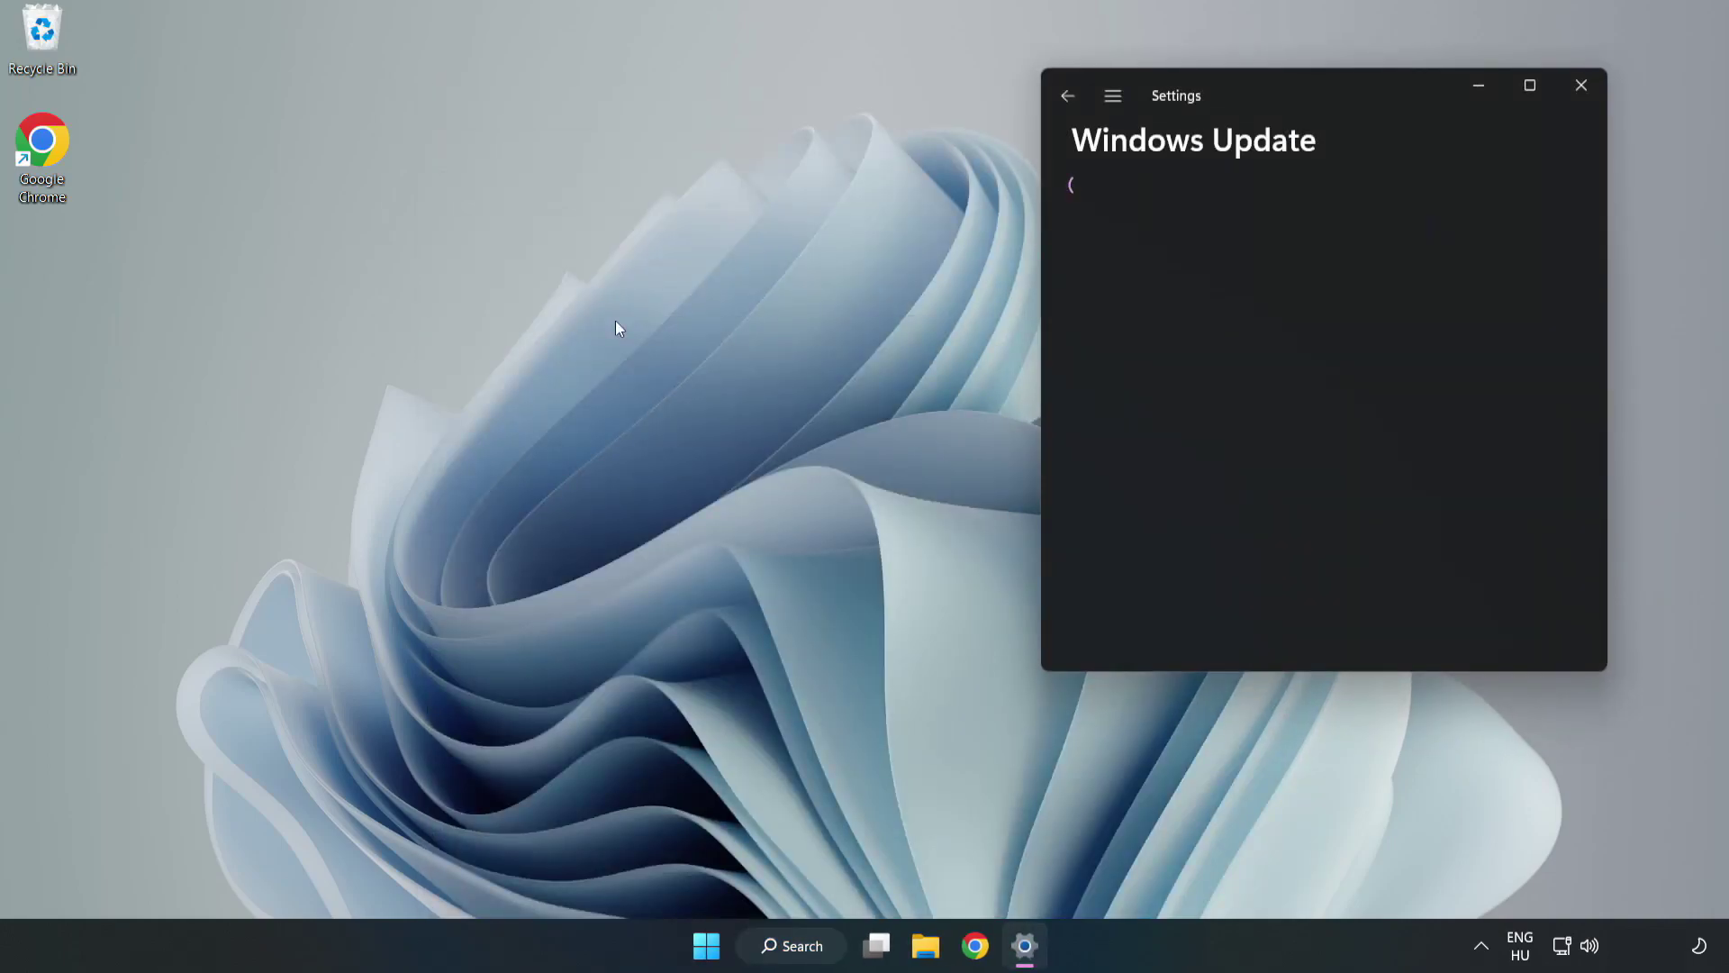
pyautogui.click(1531, 85)
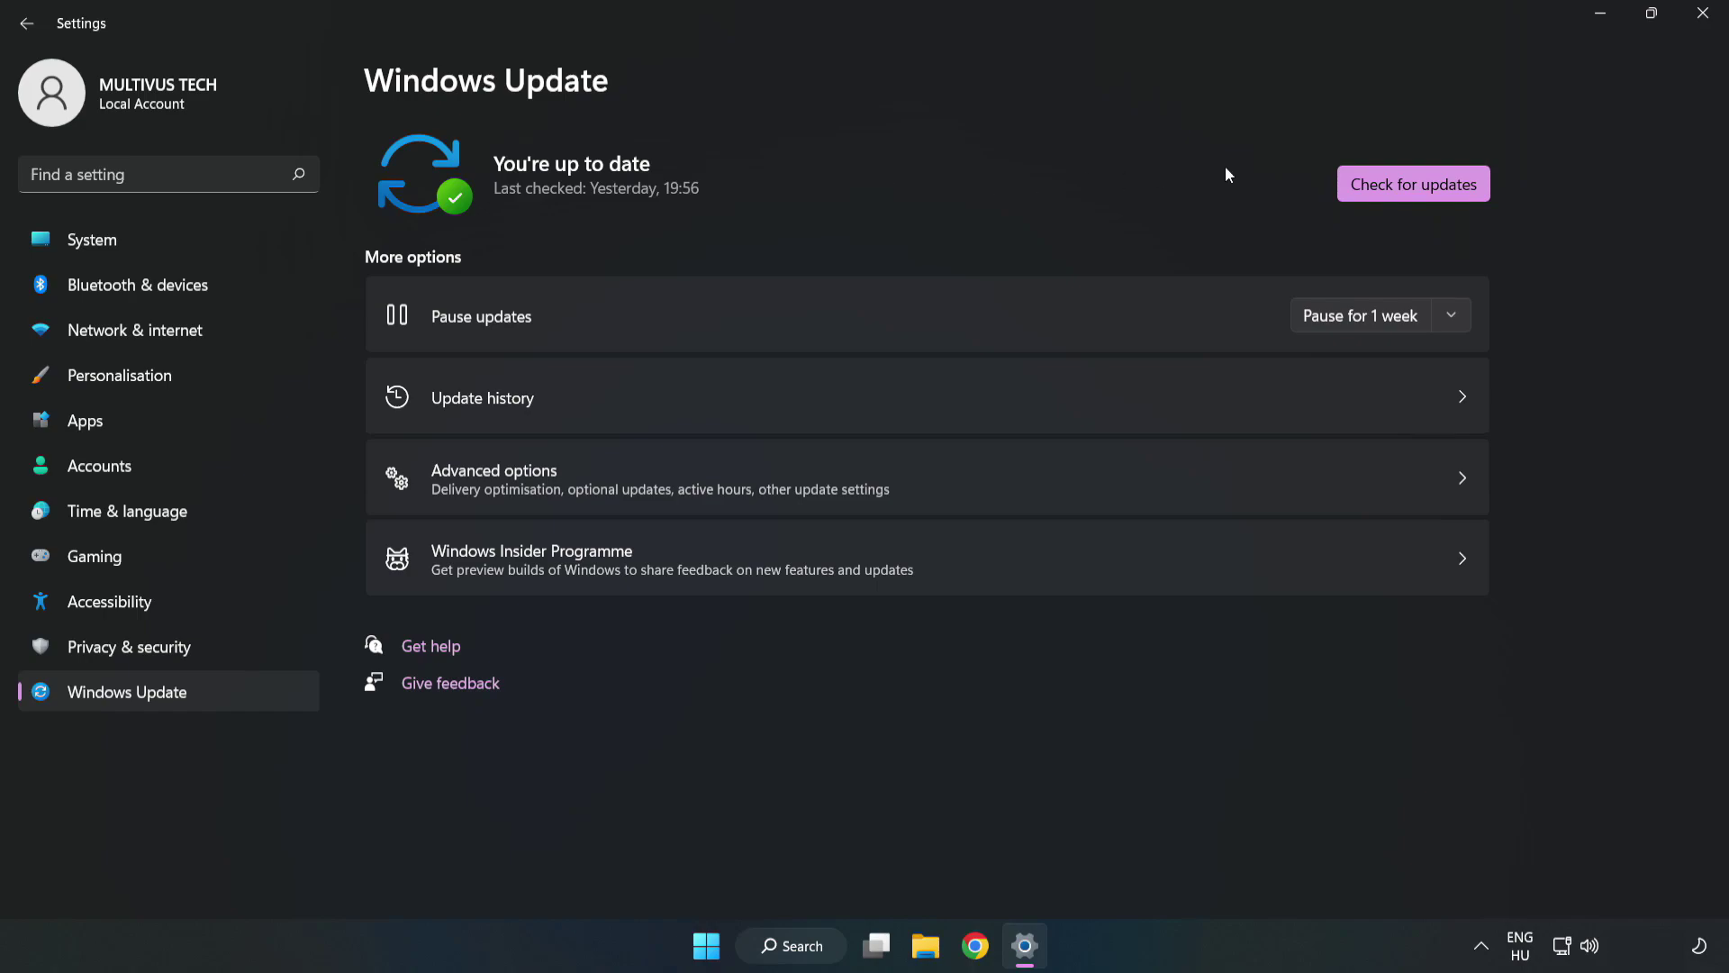
pyautogui.click(1420, 188)
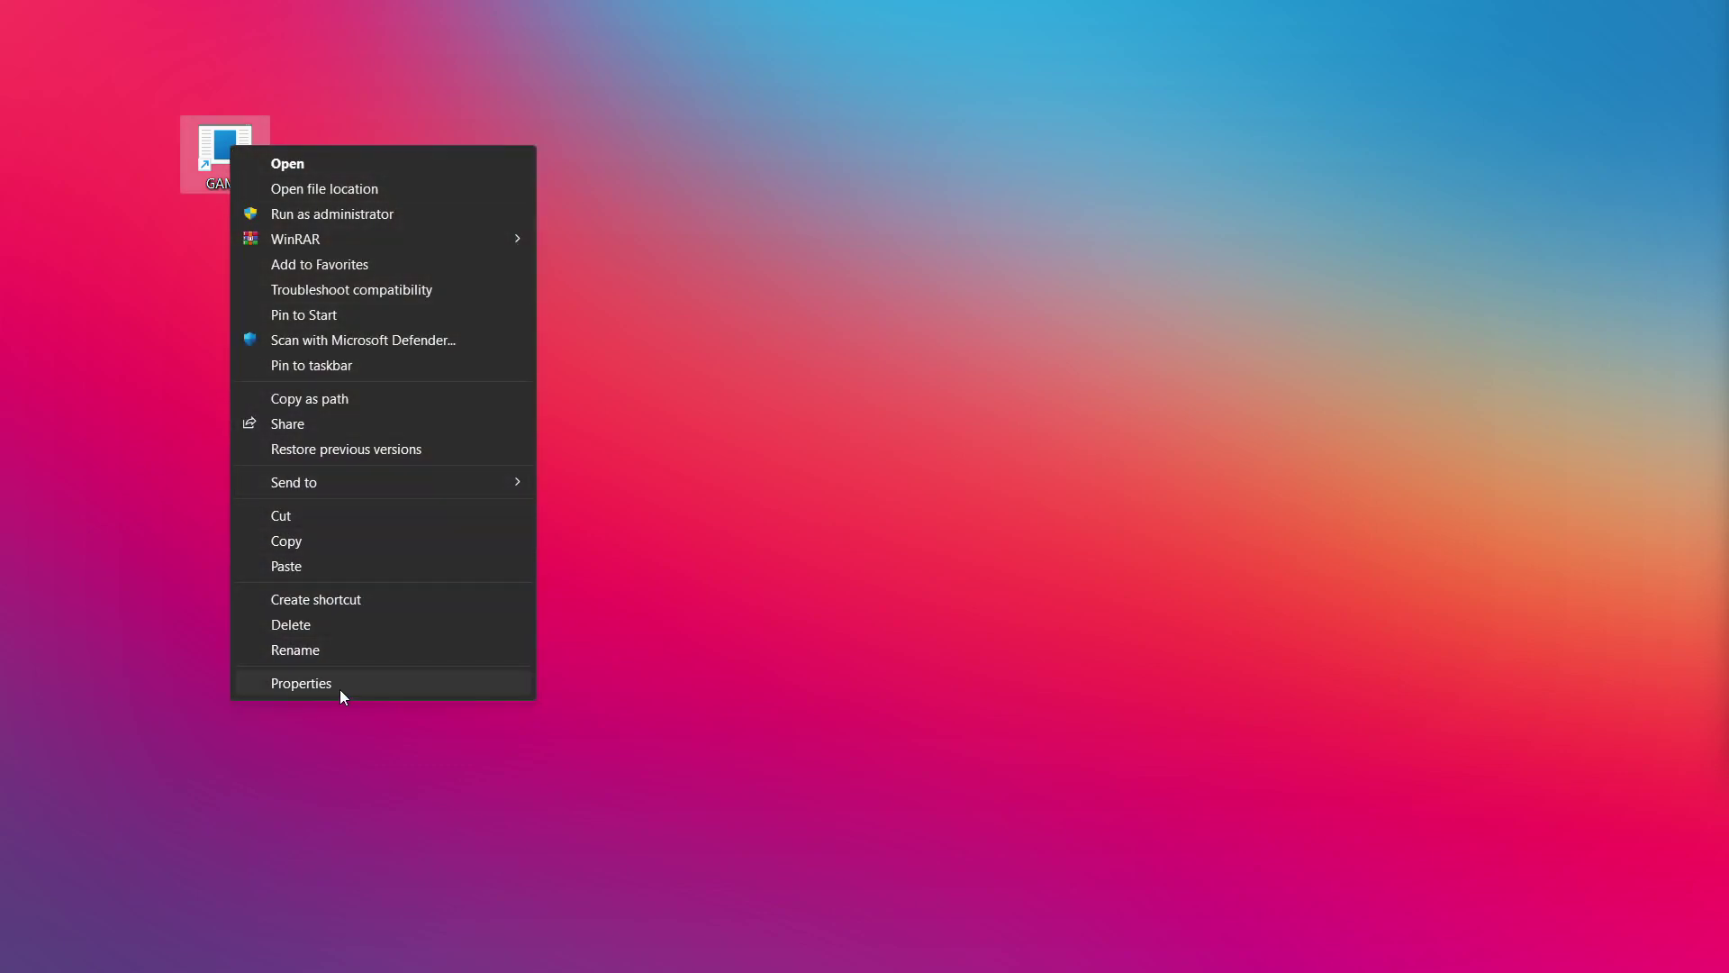
# - Open the Properties dialog of the desktop GAME shortcut
pyautogui.click(452, 685)
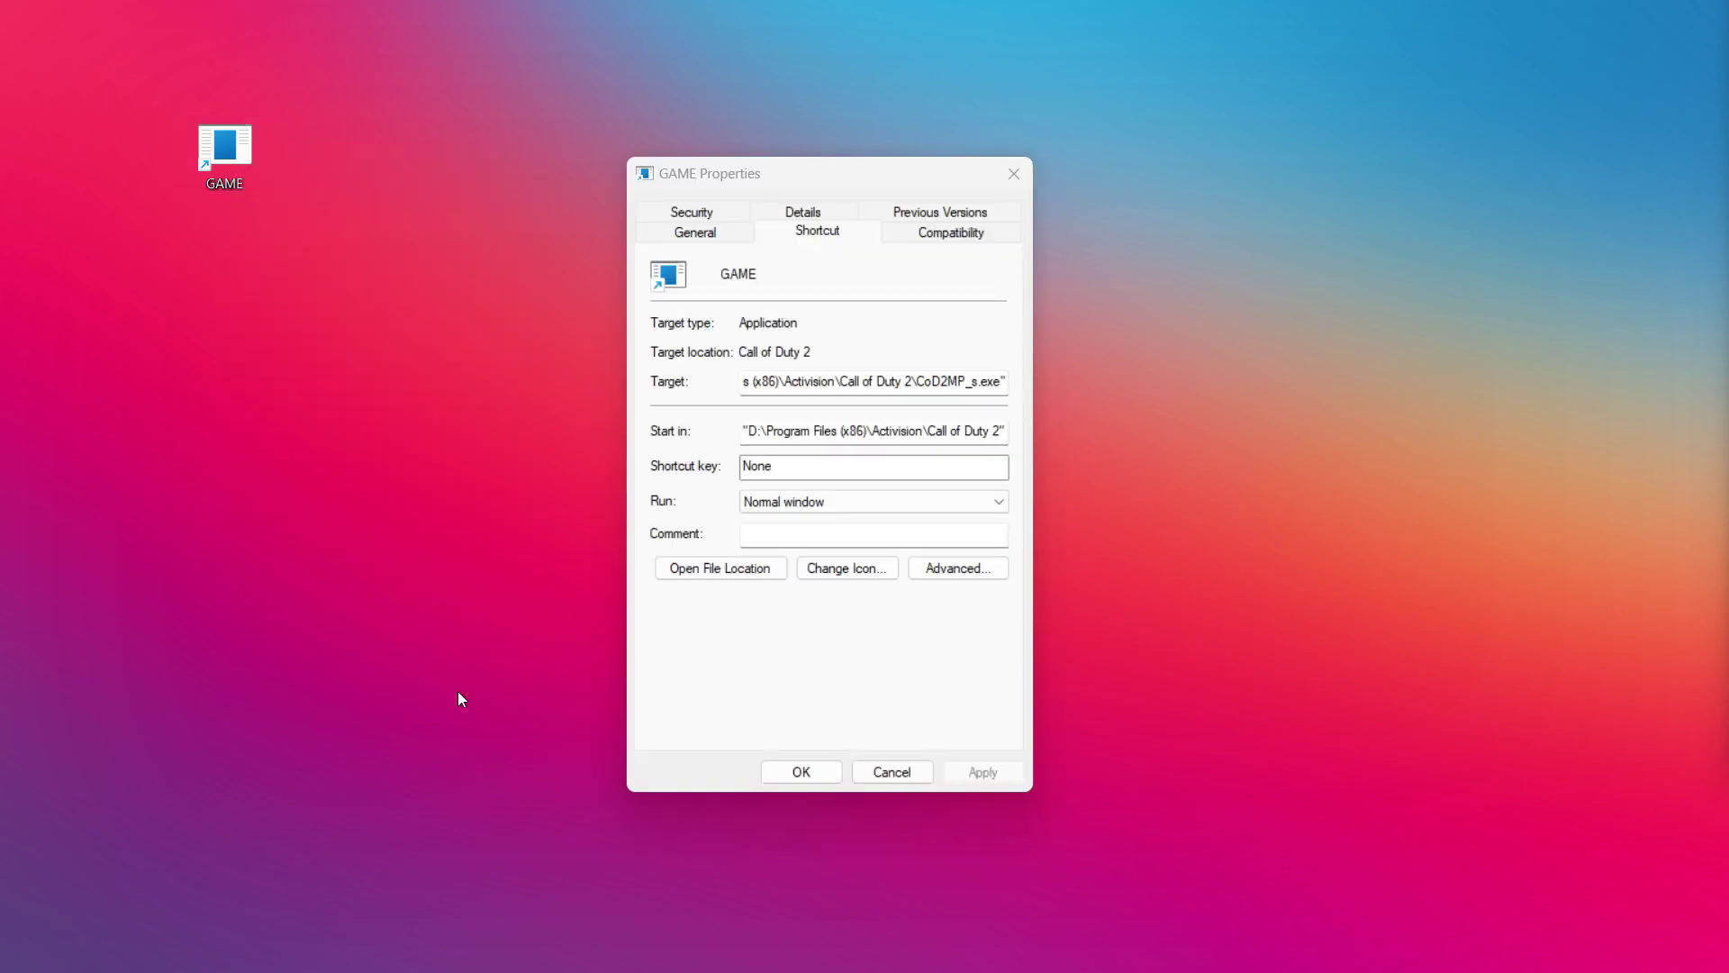
# - Apply Windows 8 compatibility mode, disabled fullscreen optimizations and run-as-administrator to GAME
pyautogui.click(973, 238)
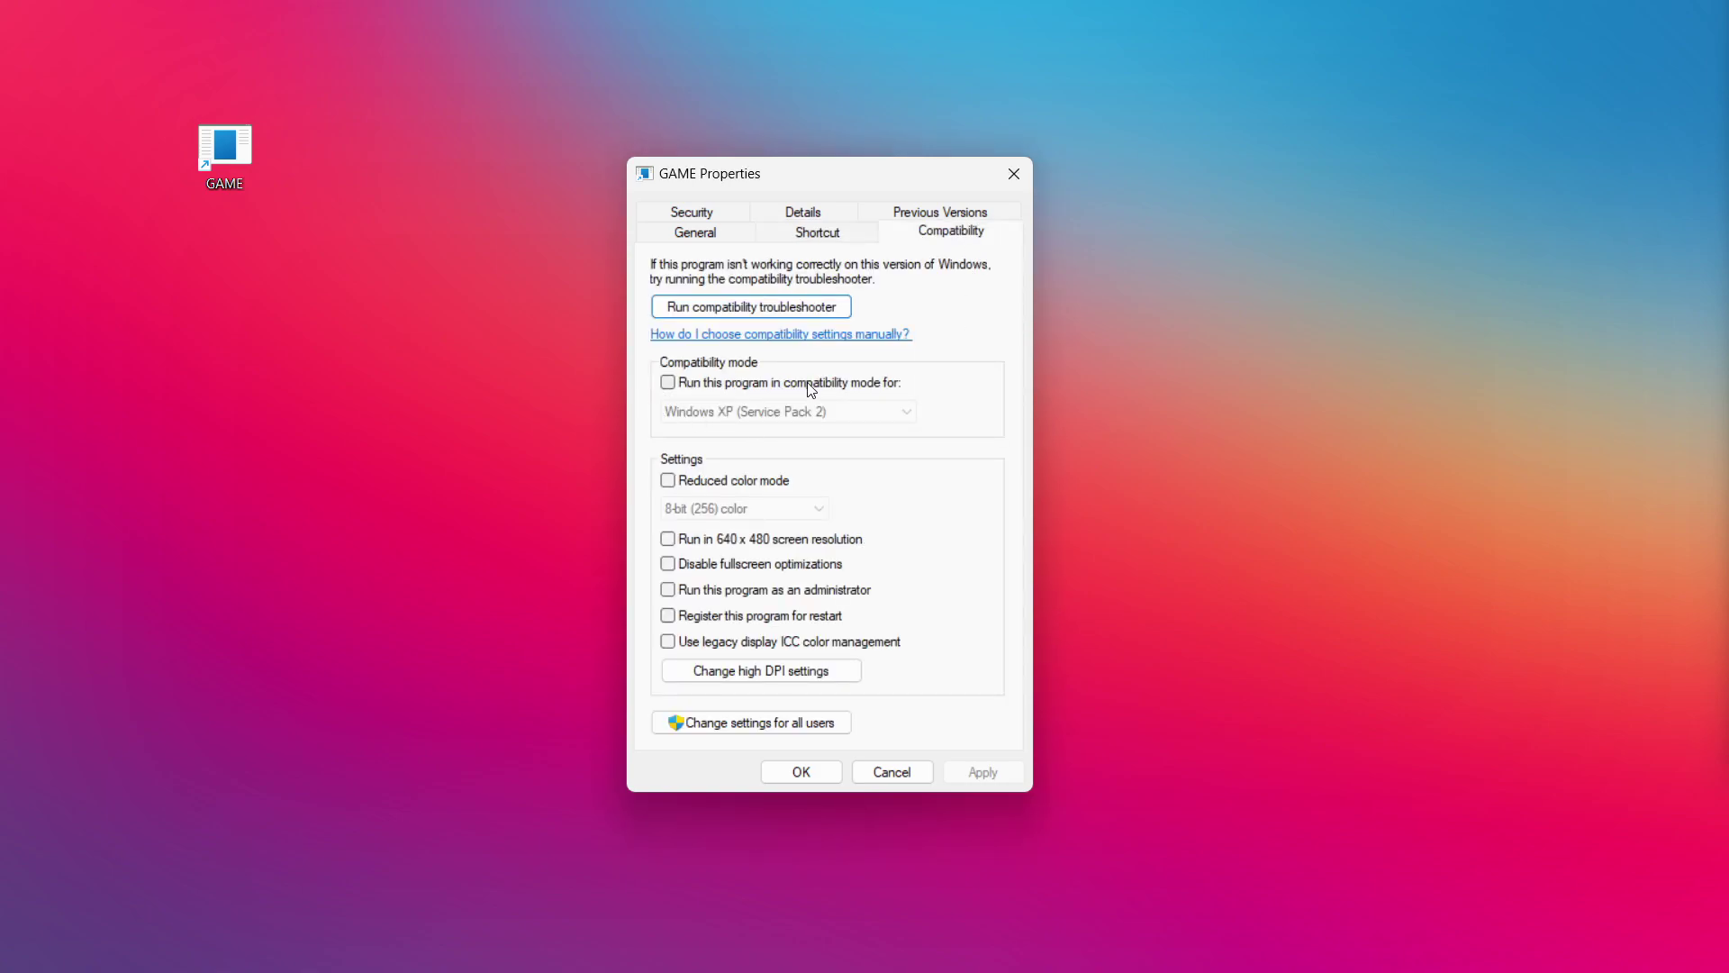
pyautogui.click(781, 384)
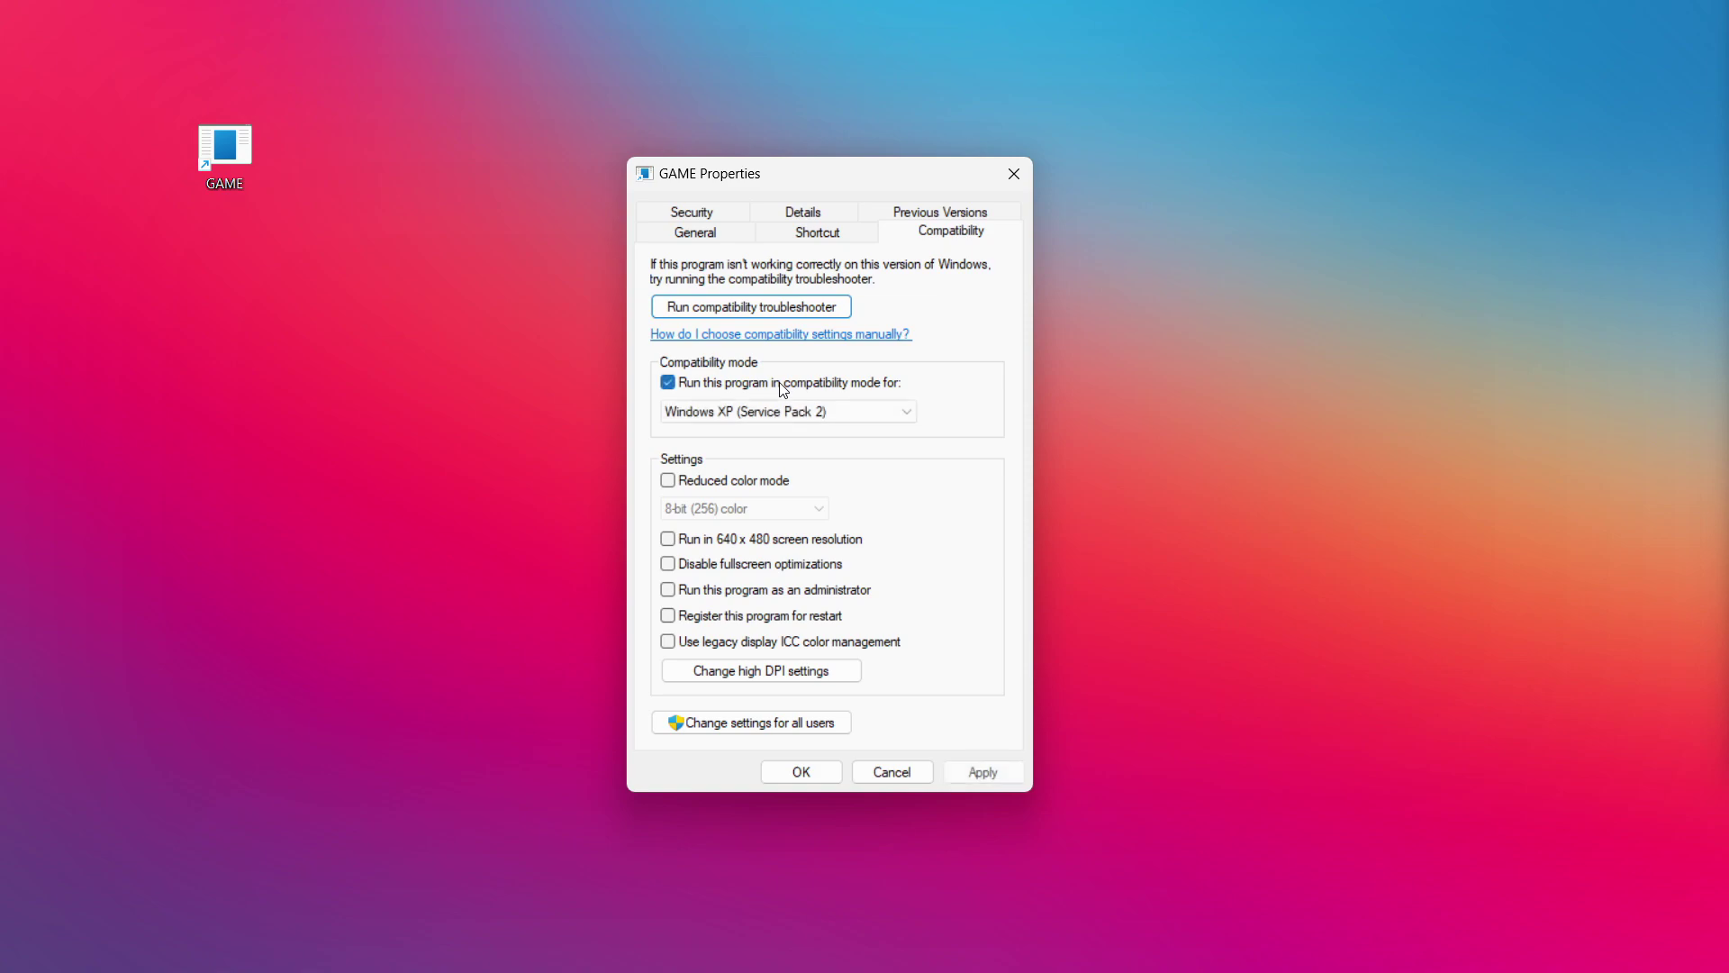
pyautogui.click(790, 413)
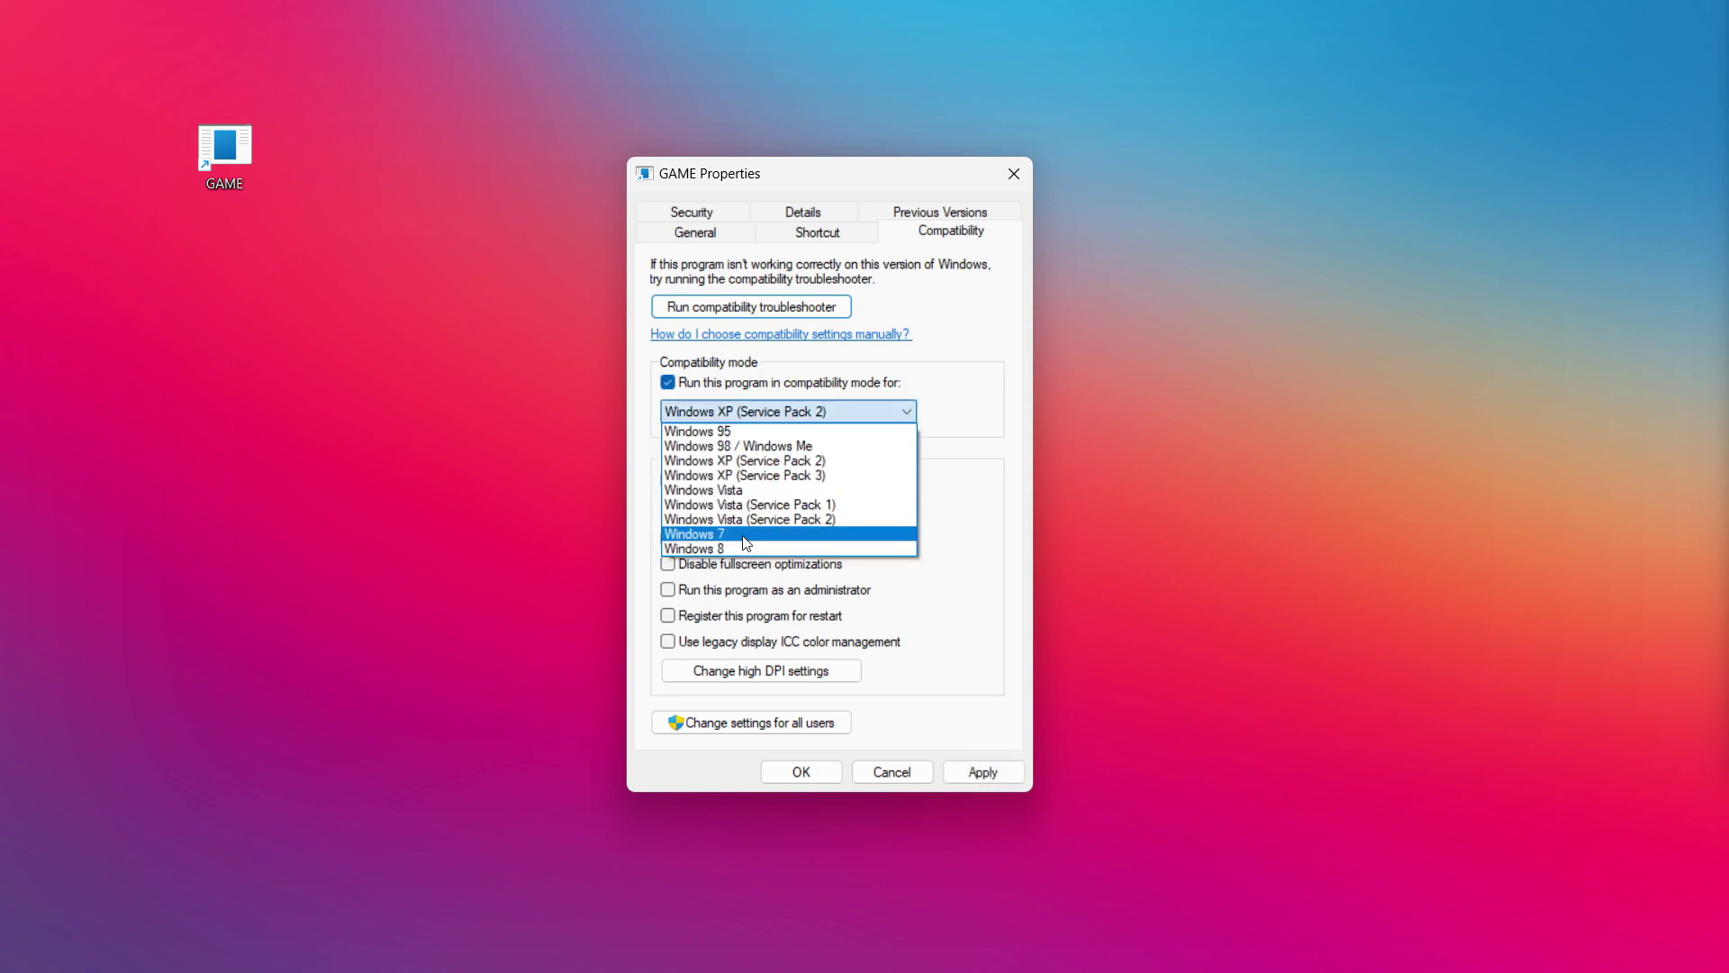
pyautogui.click(744, 550)
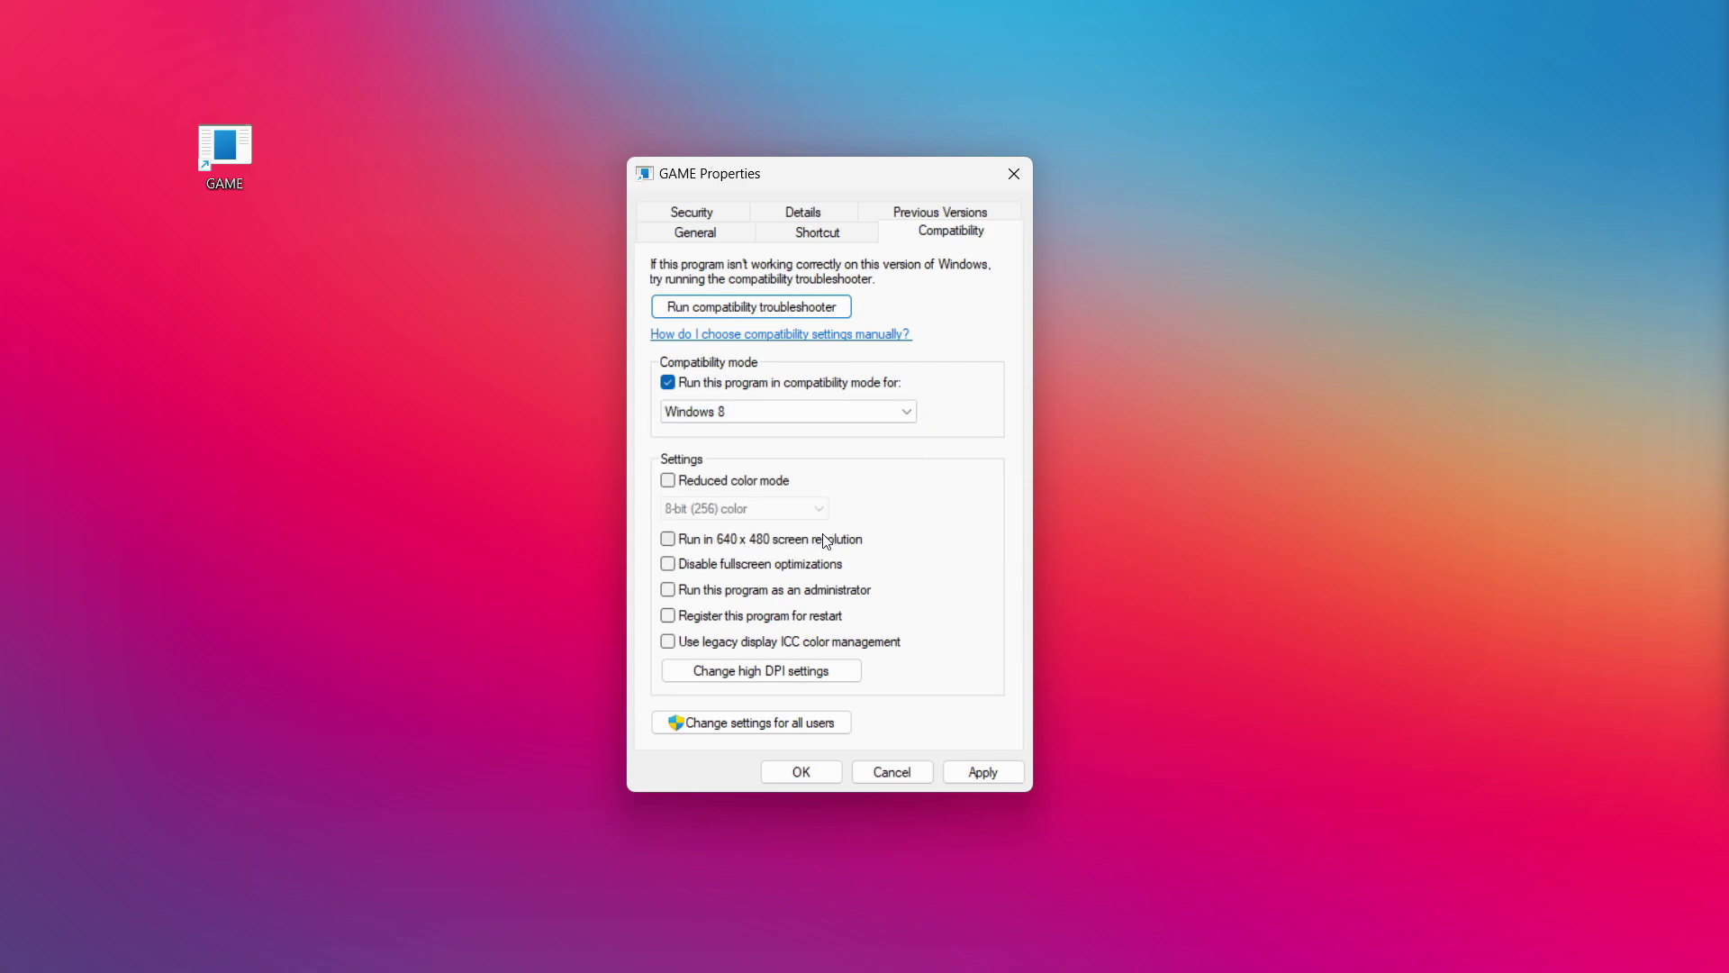
pyautogui.click(755, 568)
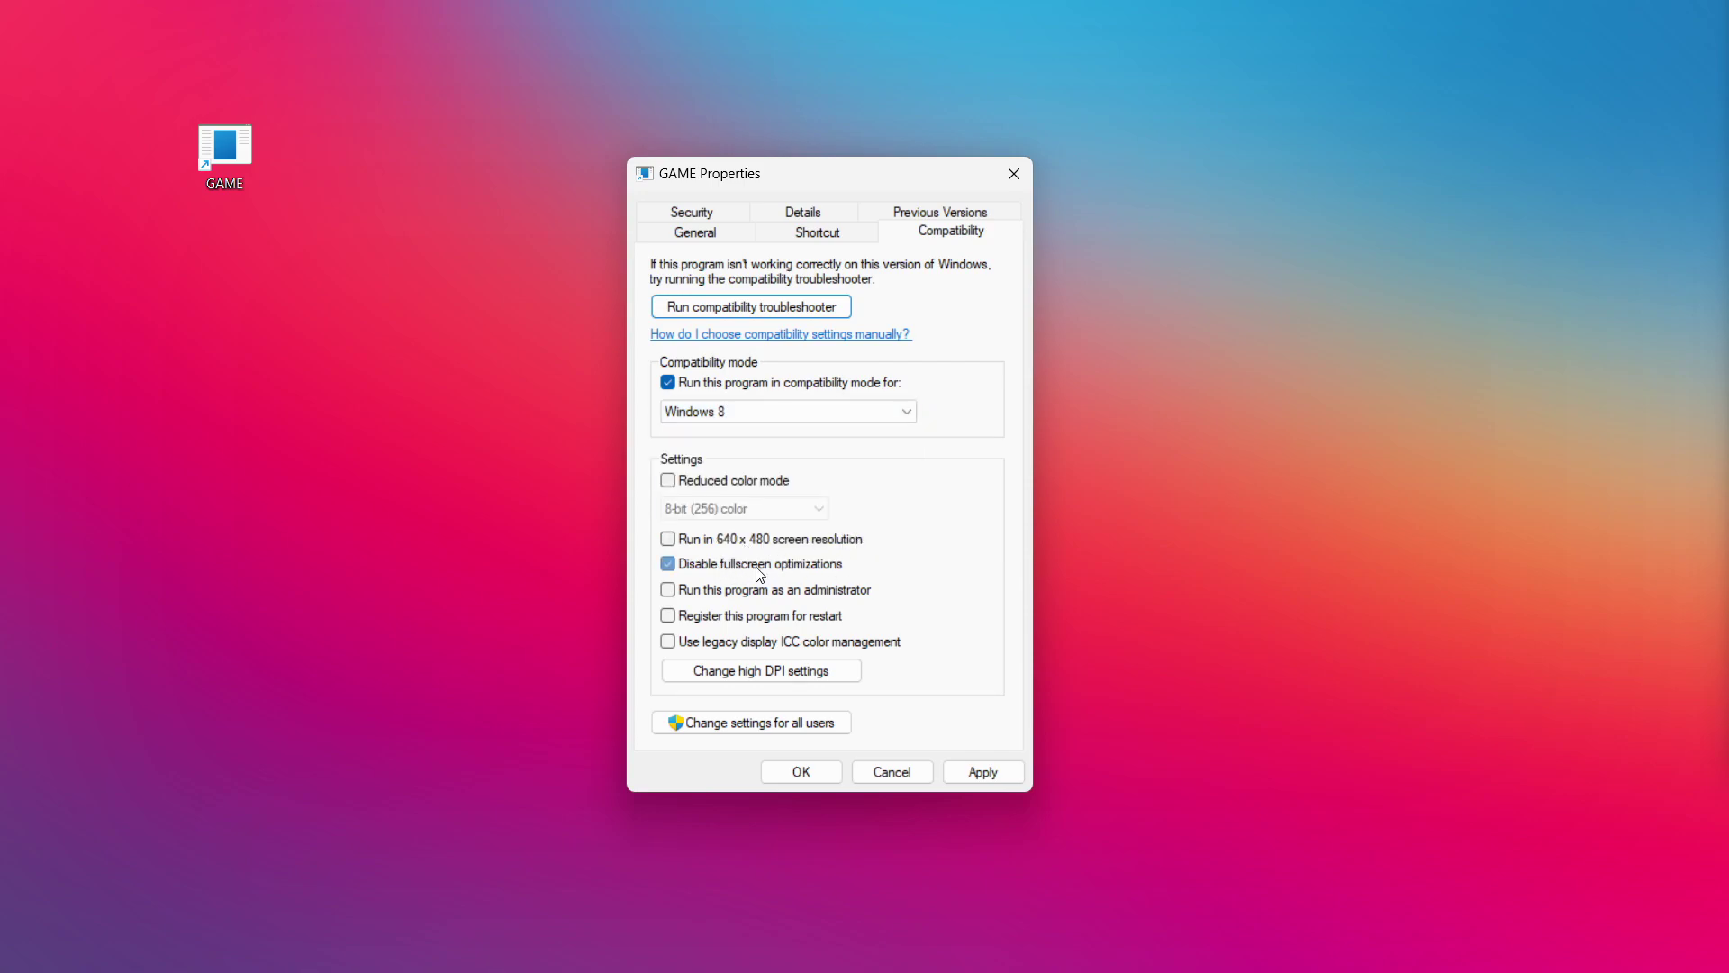
pyautogui.click(718, 601)
pyautogui.click(984, 776)
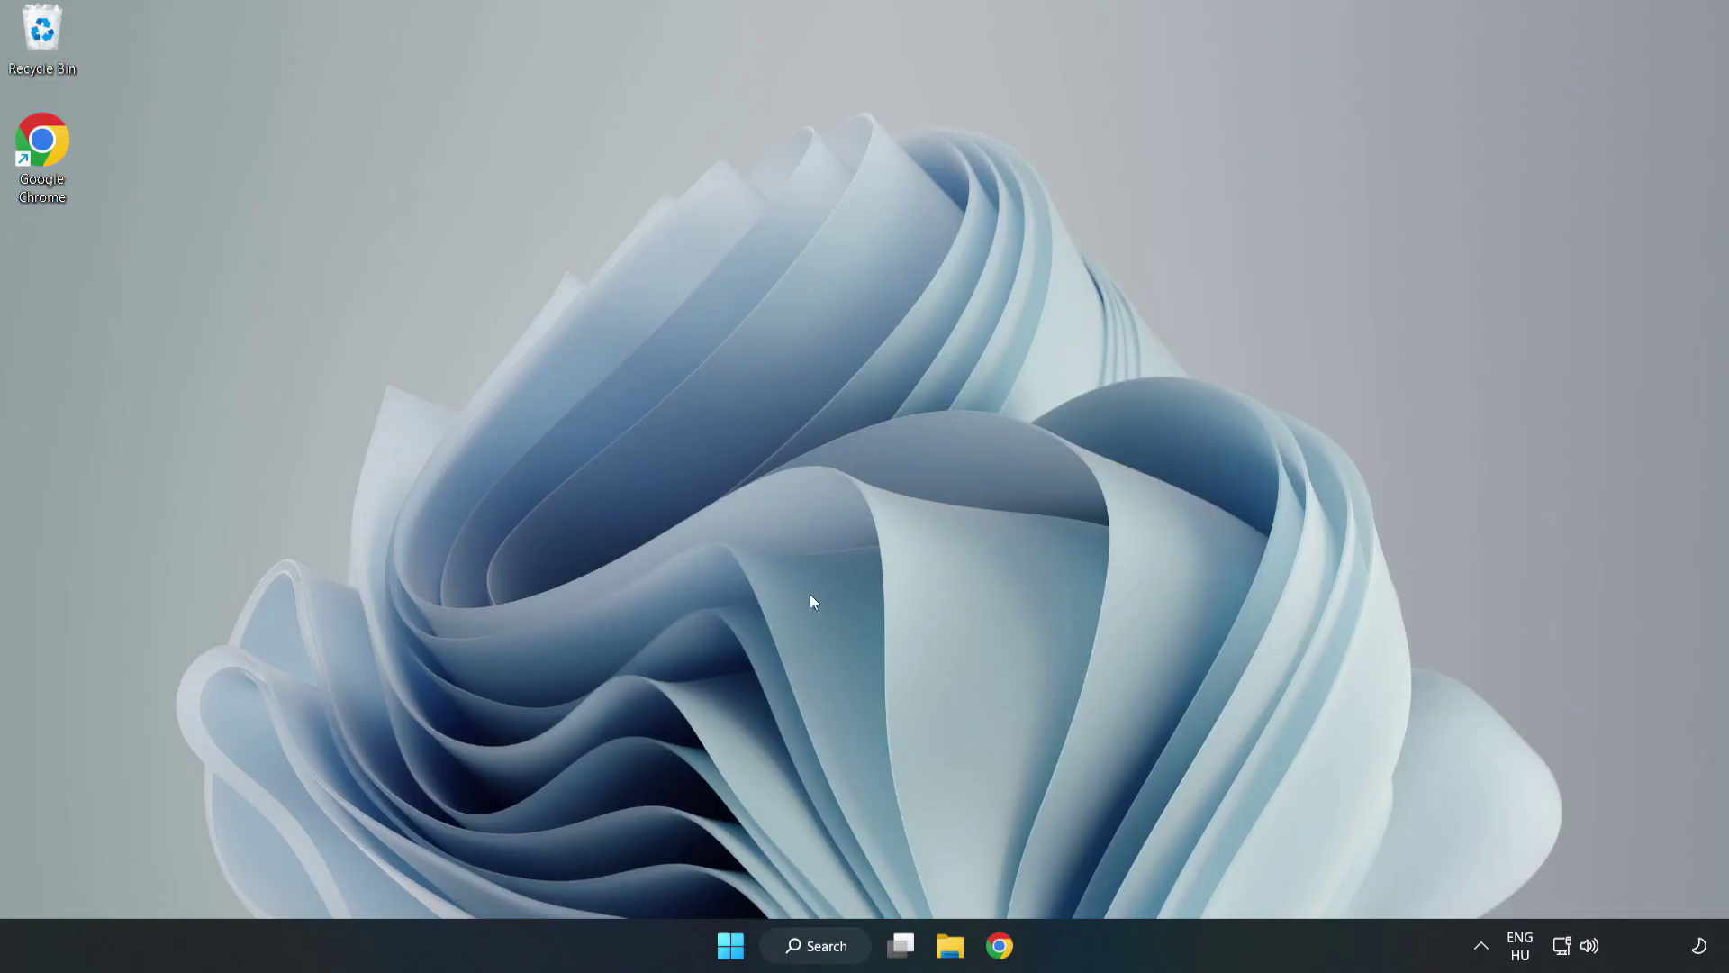
# - Bring up the Win+X power-user menu from the Start button
pyautogui.rightClick(732, 951)
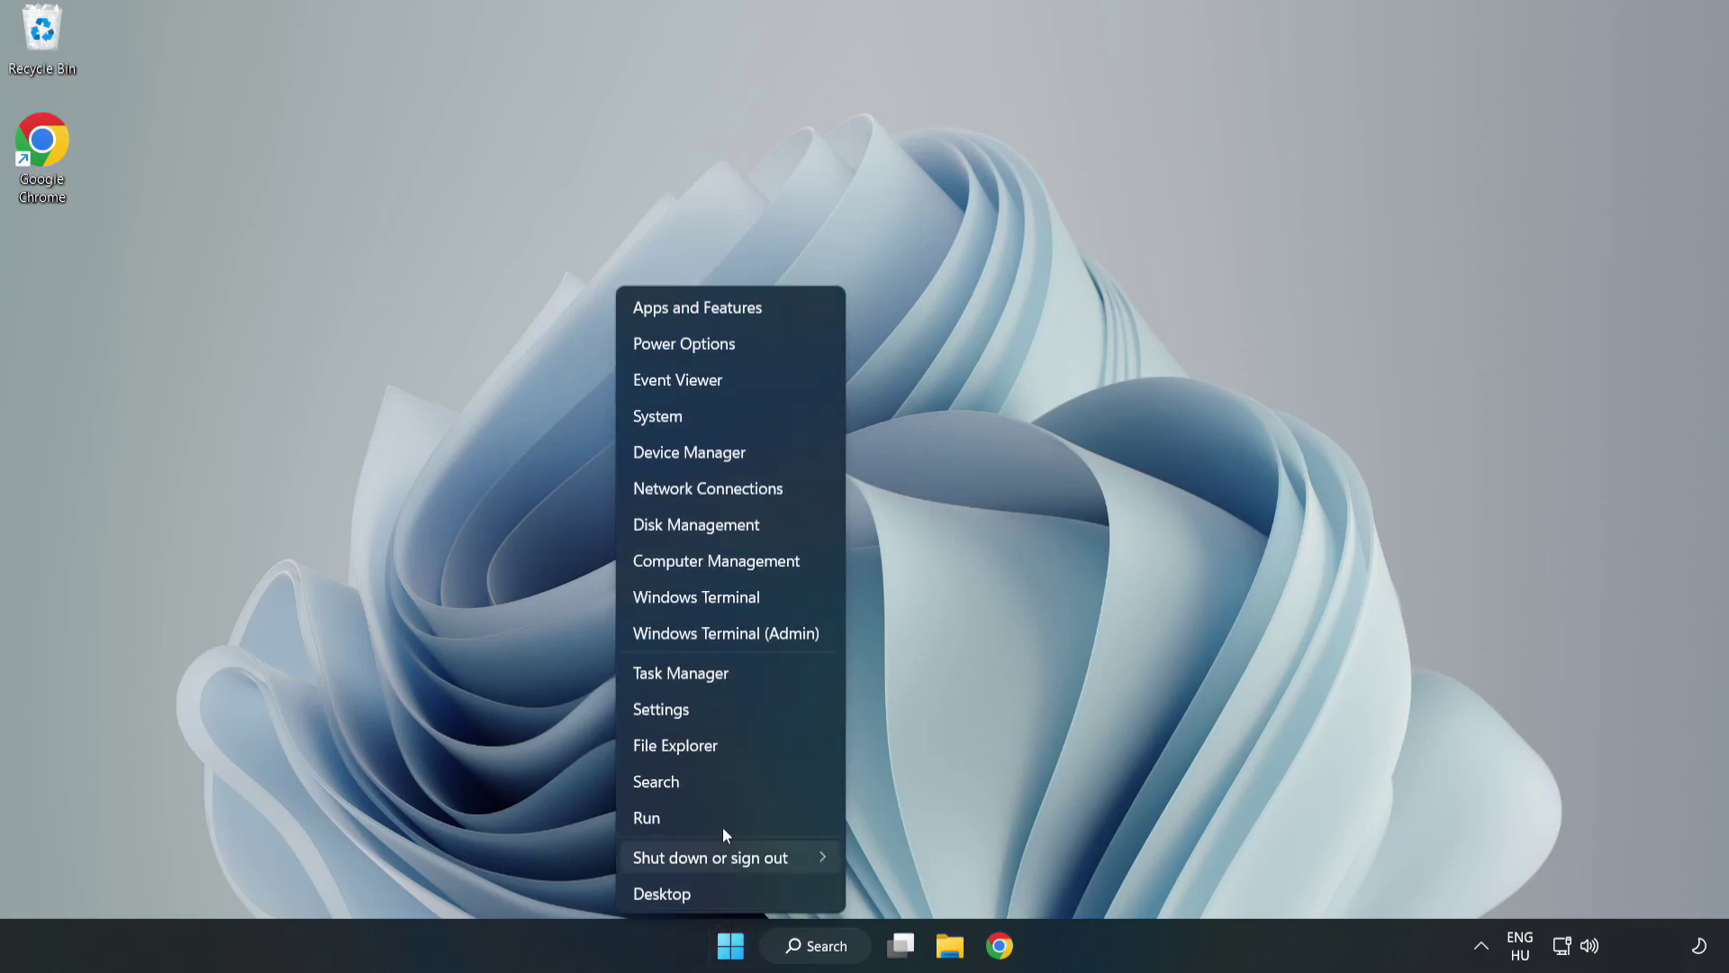
# - Disable Cortana, Microsoft Edge, Microsoft Teams and Phone Link in Task Manager's Startup apps
pyautogui.click(727, 671)
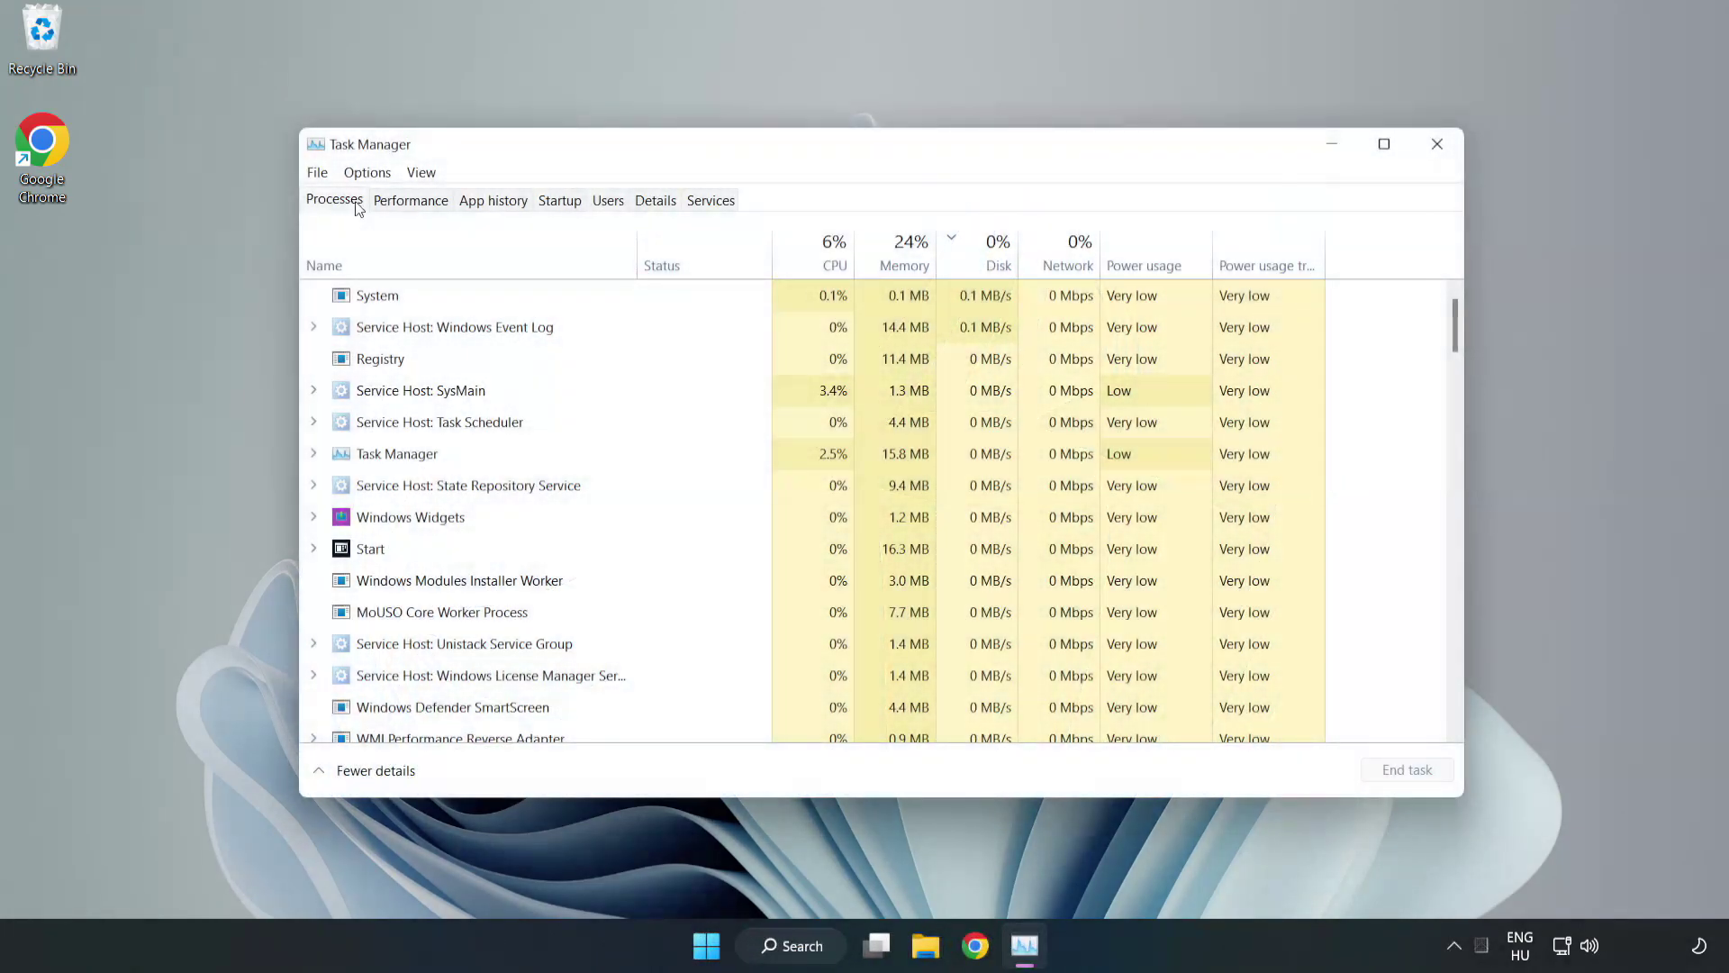
pyautogui.click(563, 206)
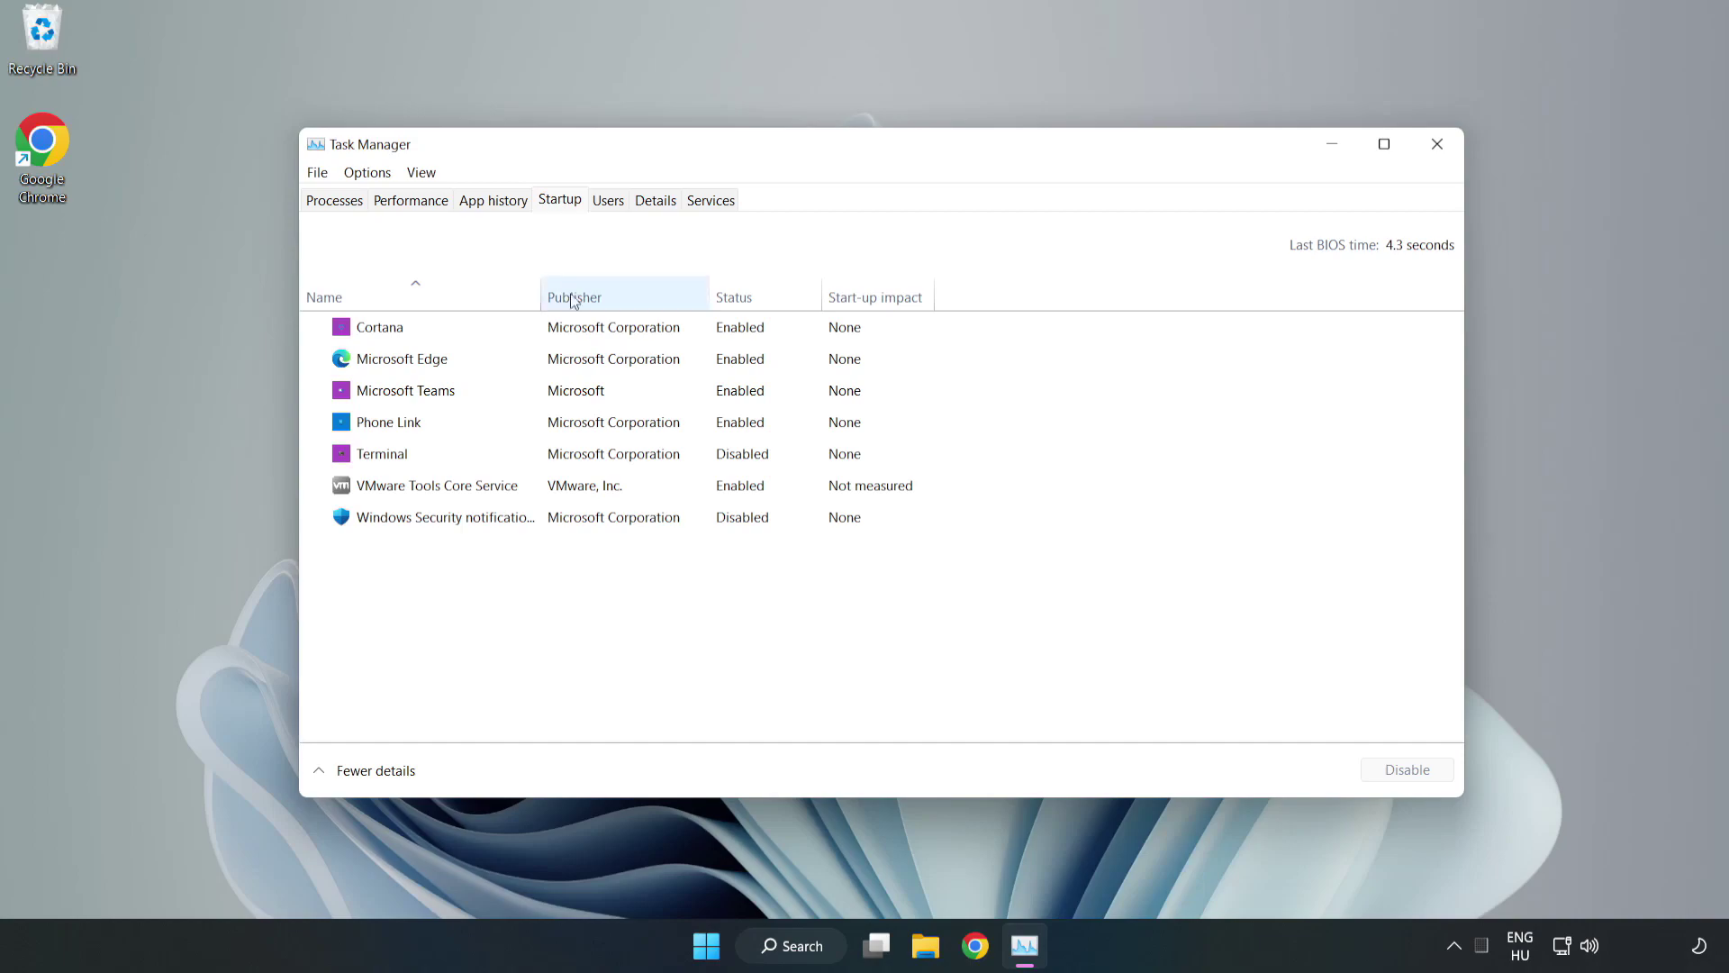
pyautogui.click(606, 336)
pyautogui.click(1405, 771)
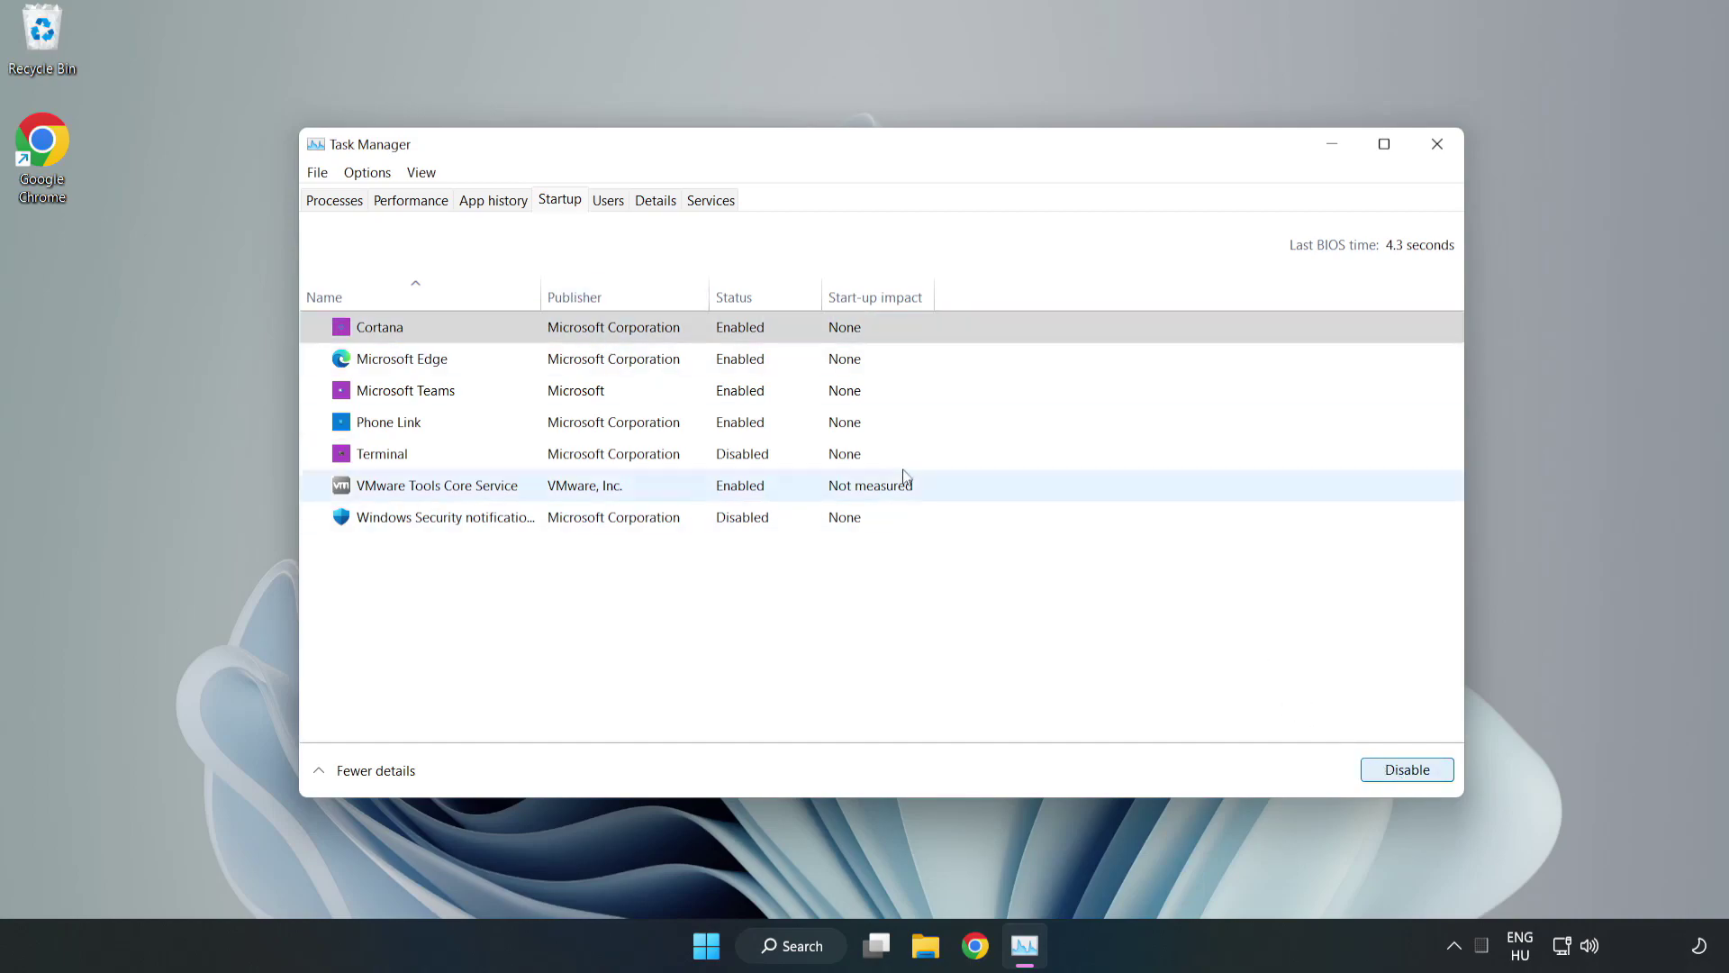
pyautogui.click(753, 359)
pyautogui.click(1407, 769)
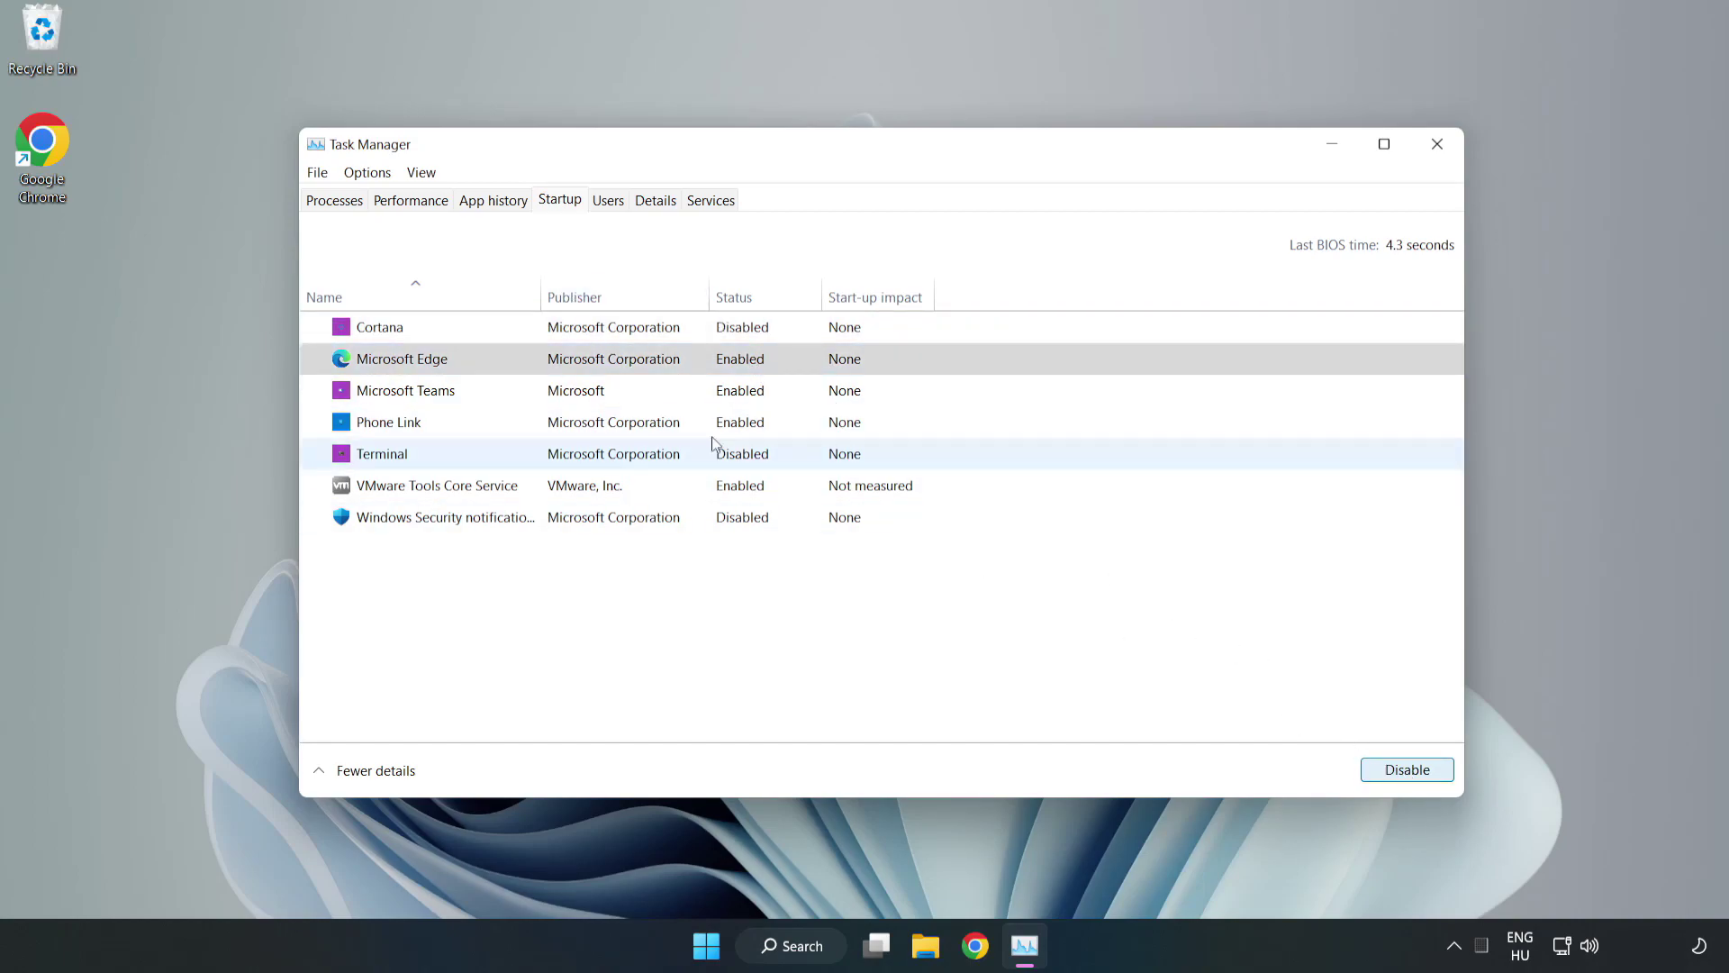
pyautogui.click(592, 394)
pyautogui.click(1406, 769)
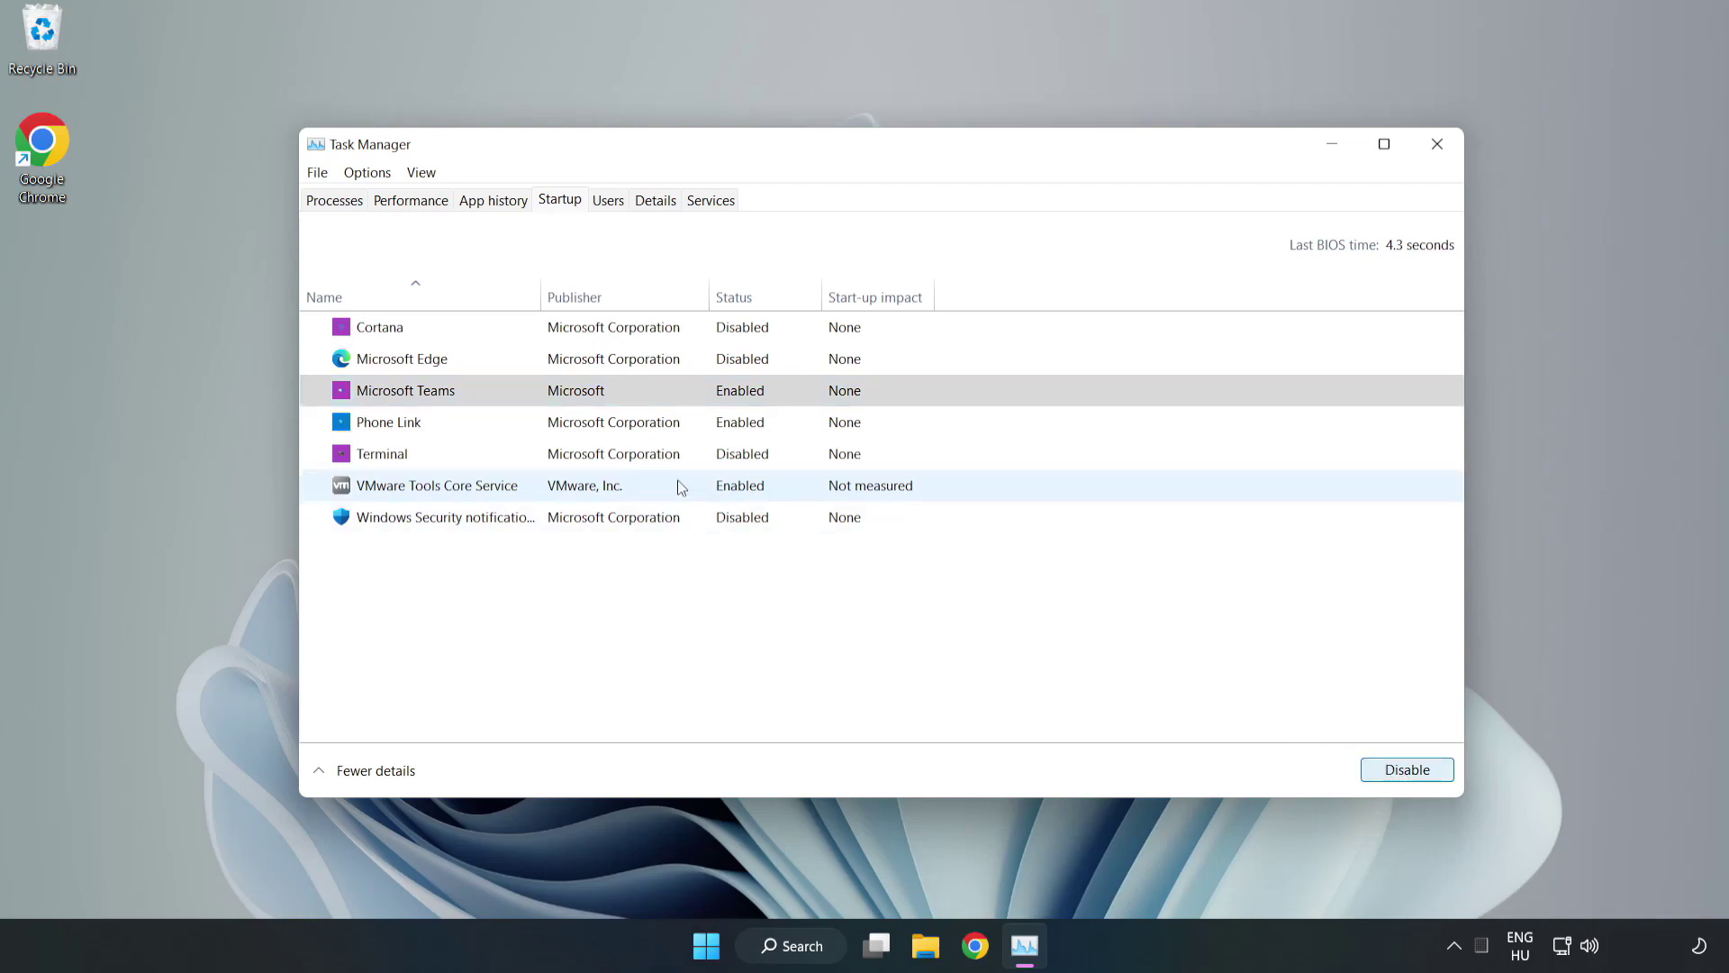
pyautogui.click(575, 423)
pyautogui.click(1437, 777)
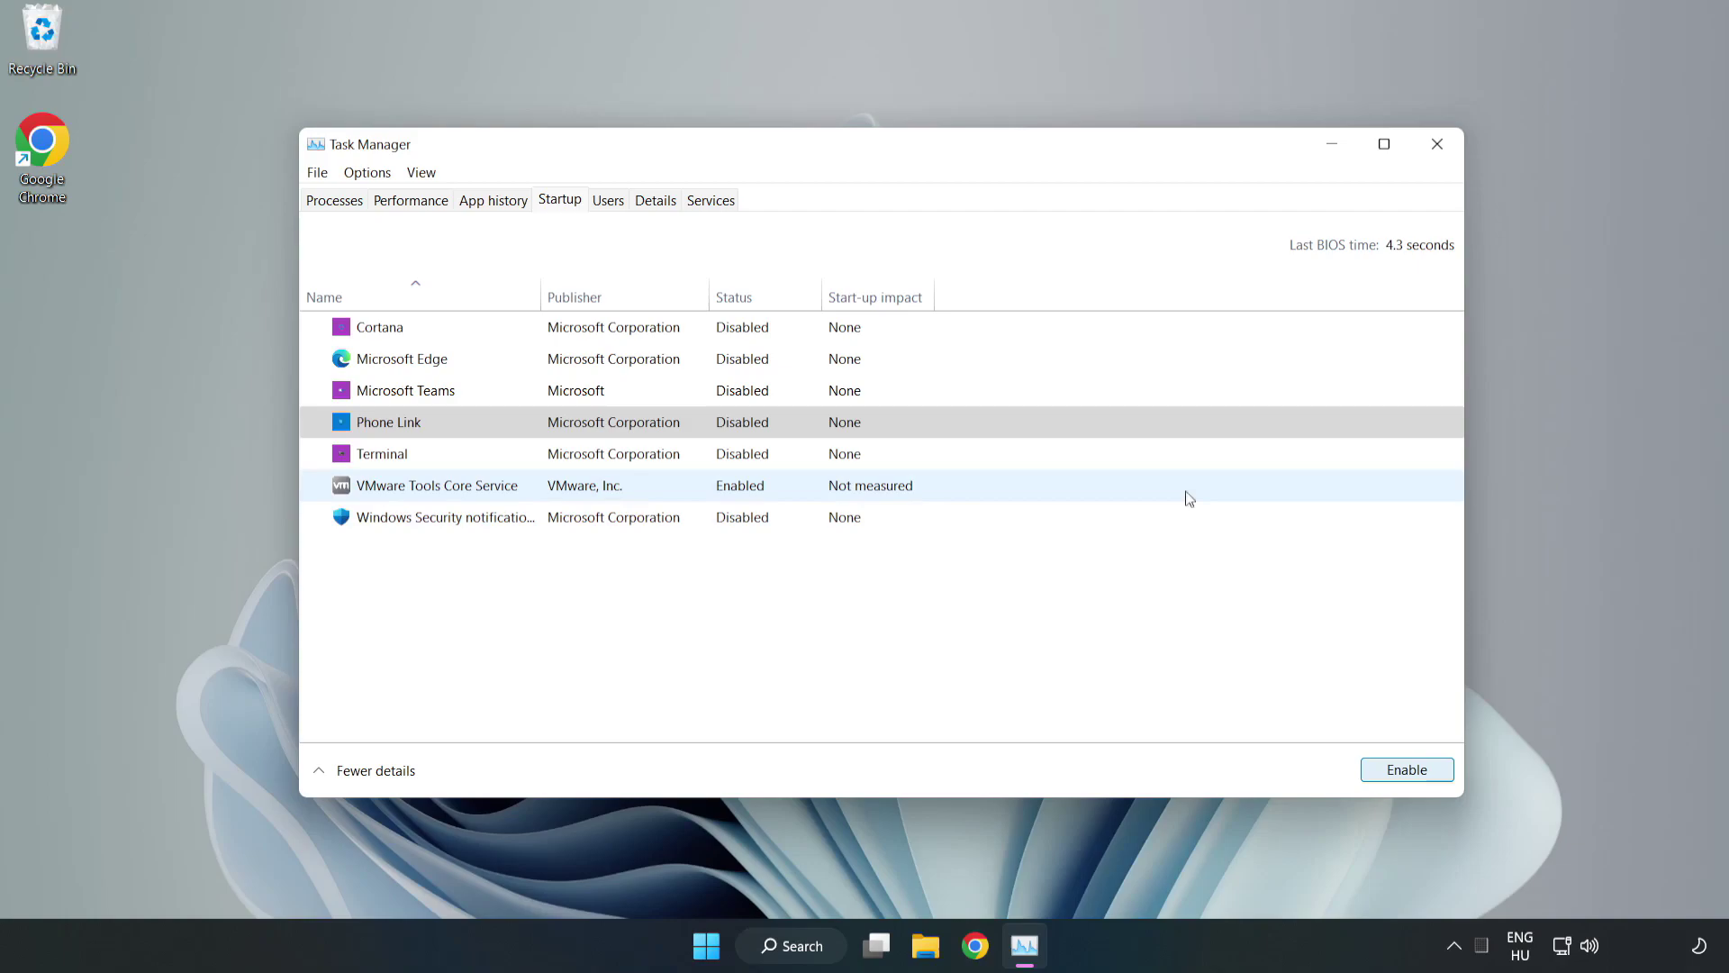
# - Close Task Manager, then search 'security' and launch Windows Security
pyautogui.click(1438, 145)
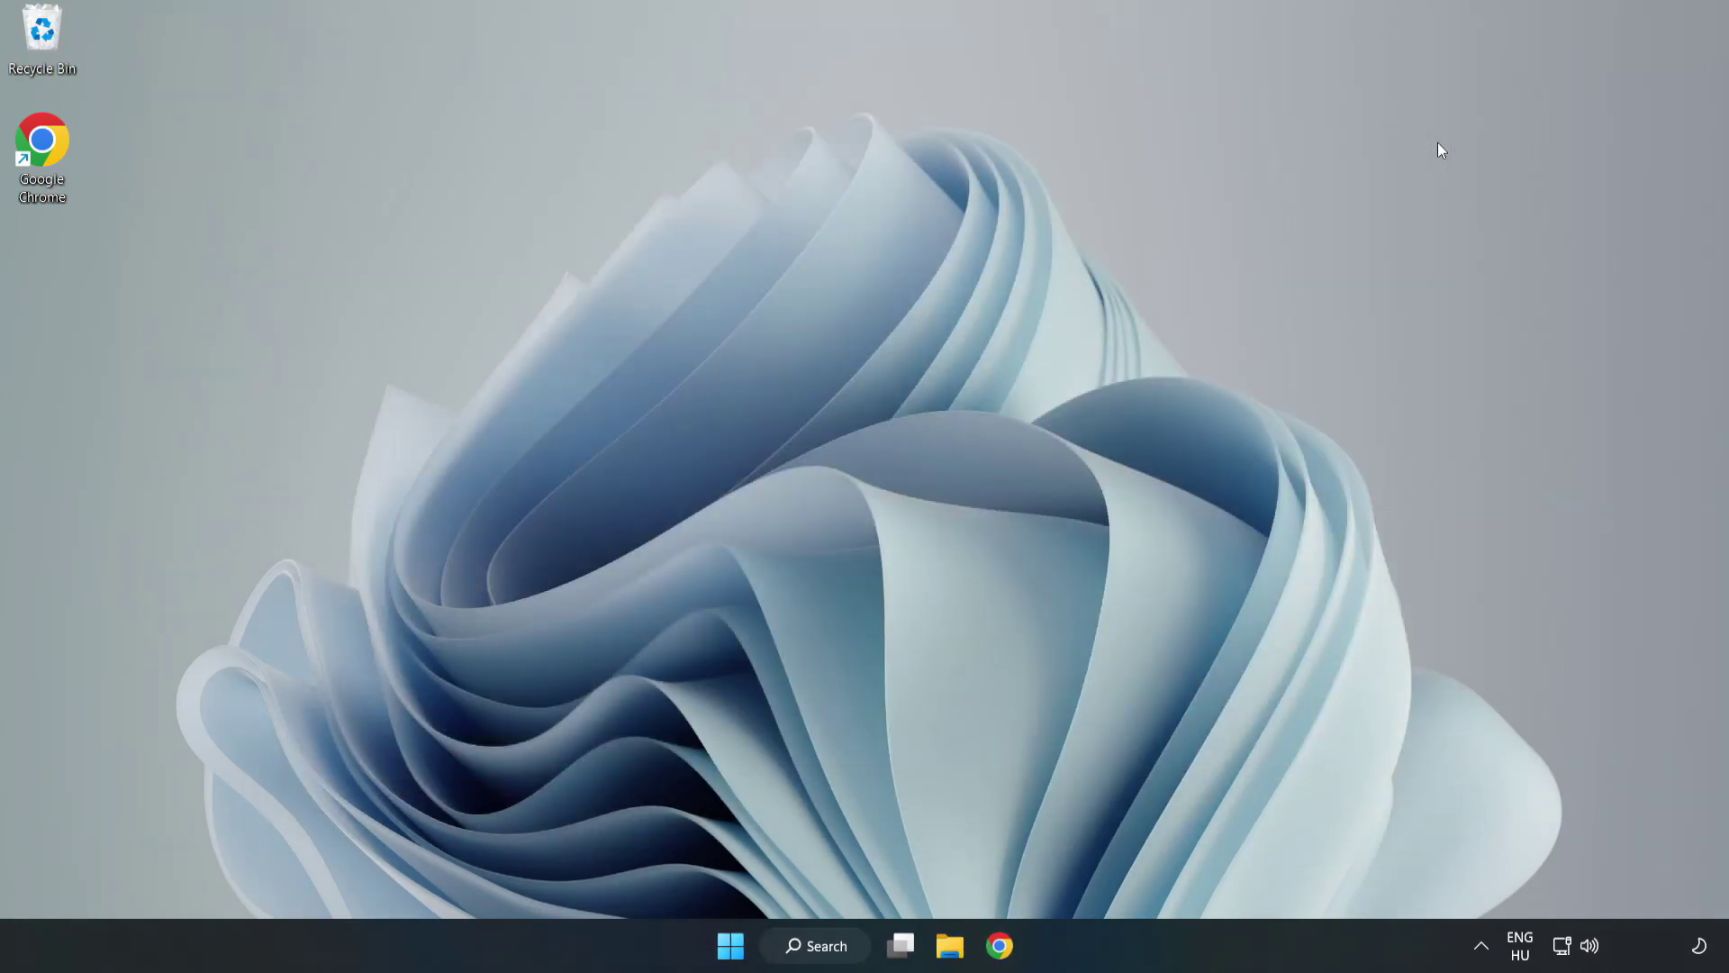
pyautogui.click(818, 946)
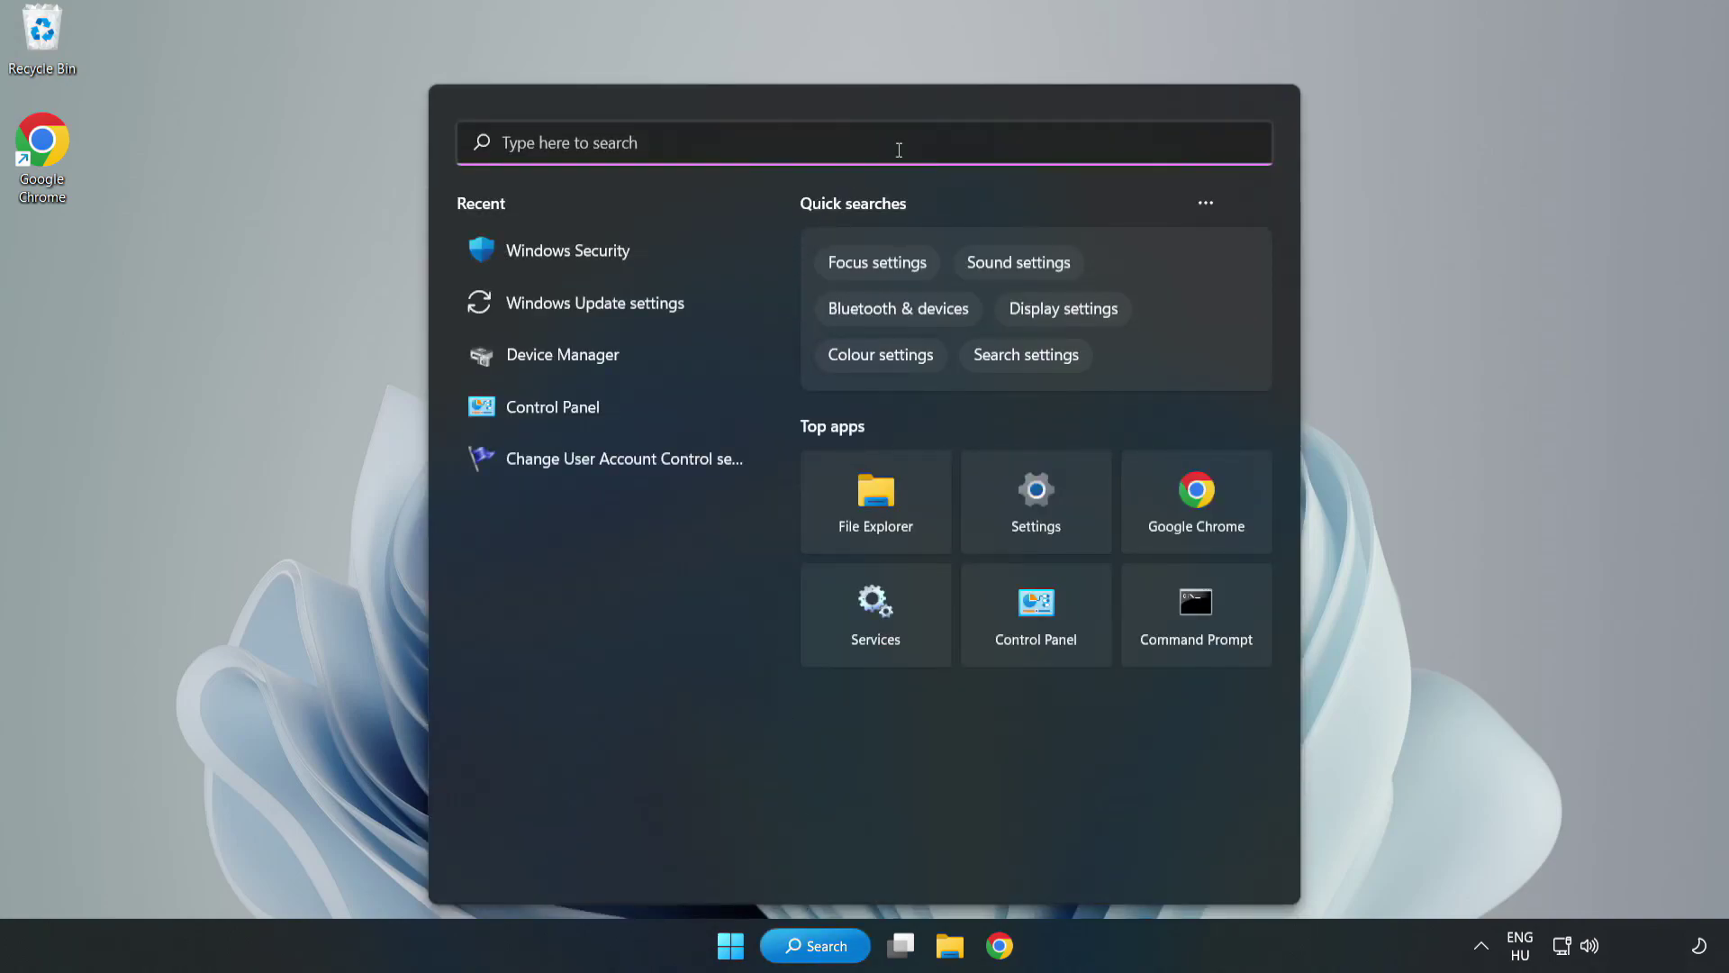
pyautogui.write('sec')
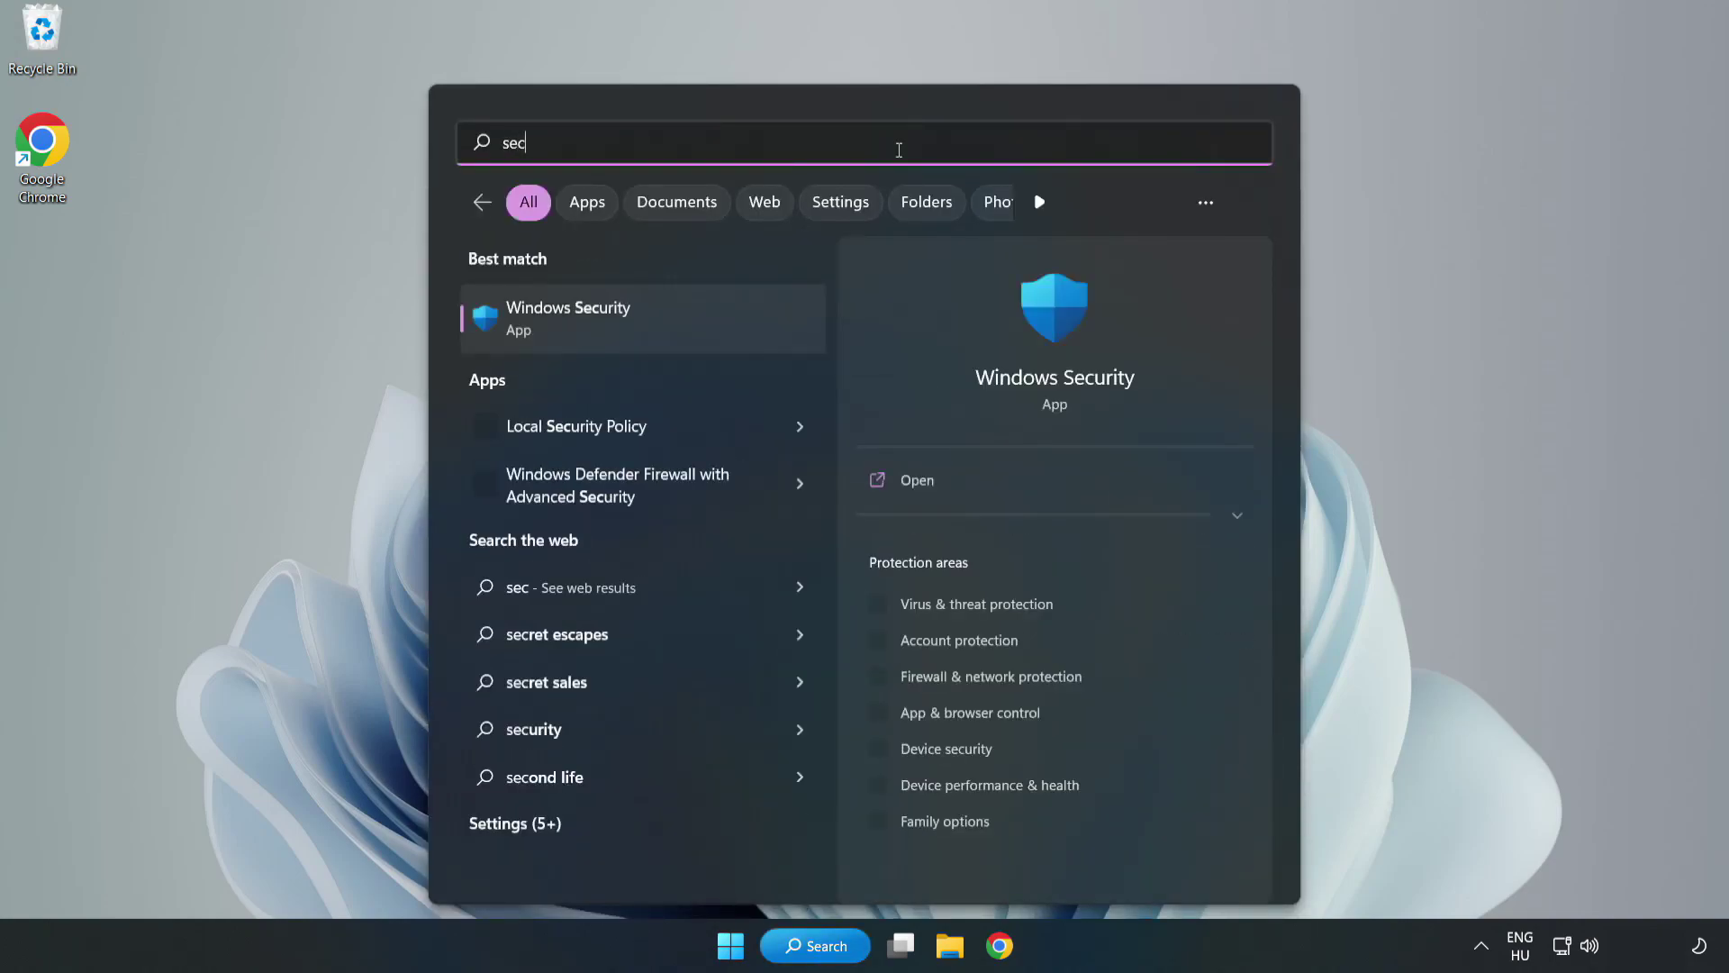
pyautogui.write('urity')
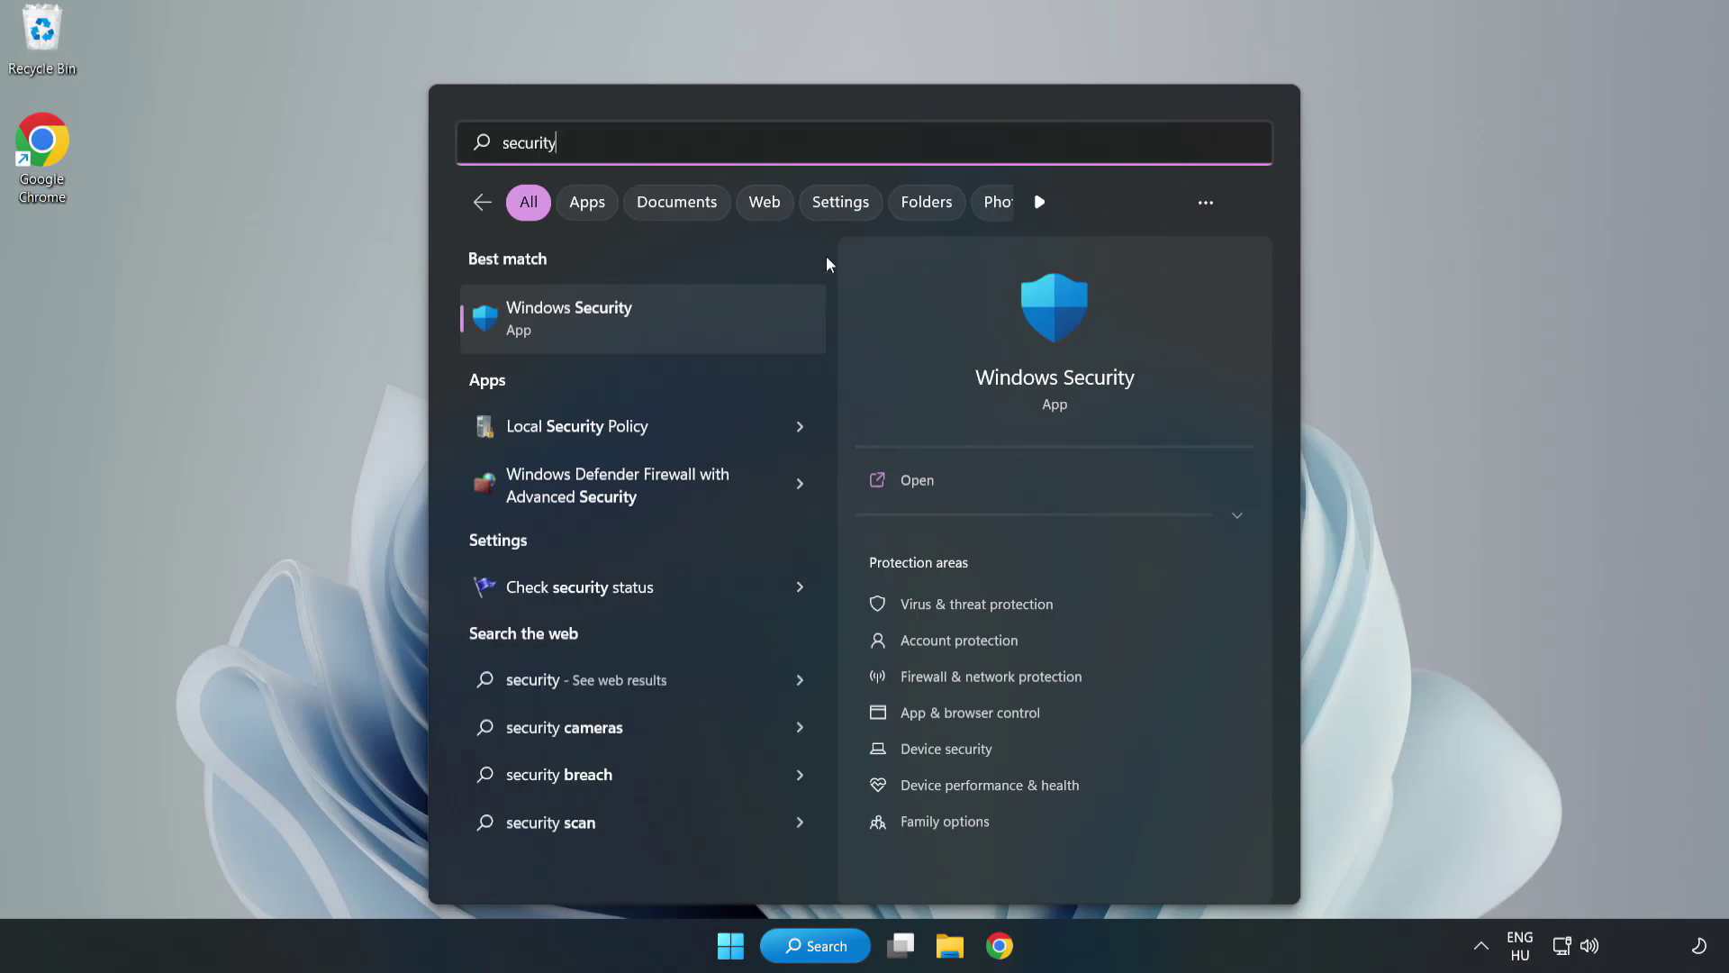
pyautogui.click(626, 331)
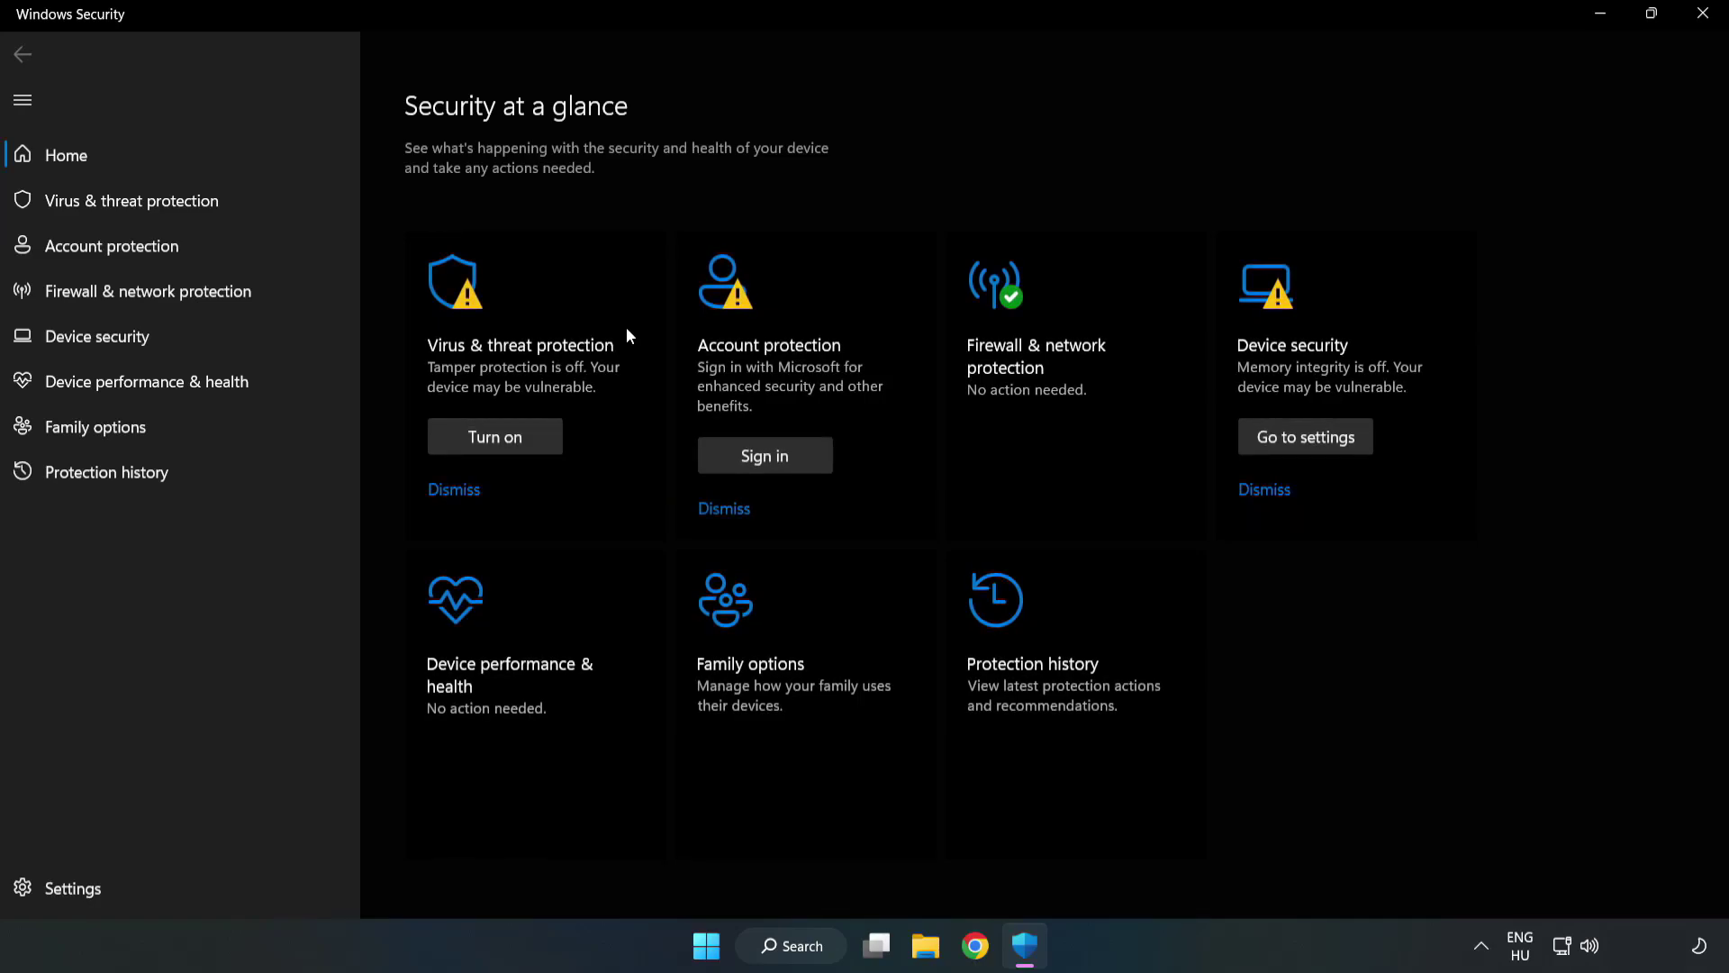
# - Go from Virus & threat protection through Manage settings to the Add or remove exclusions page
pyautogui.click(112, 208)
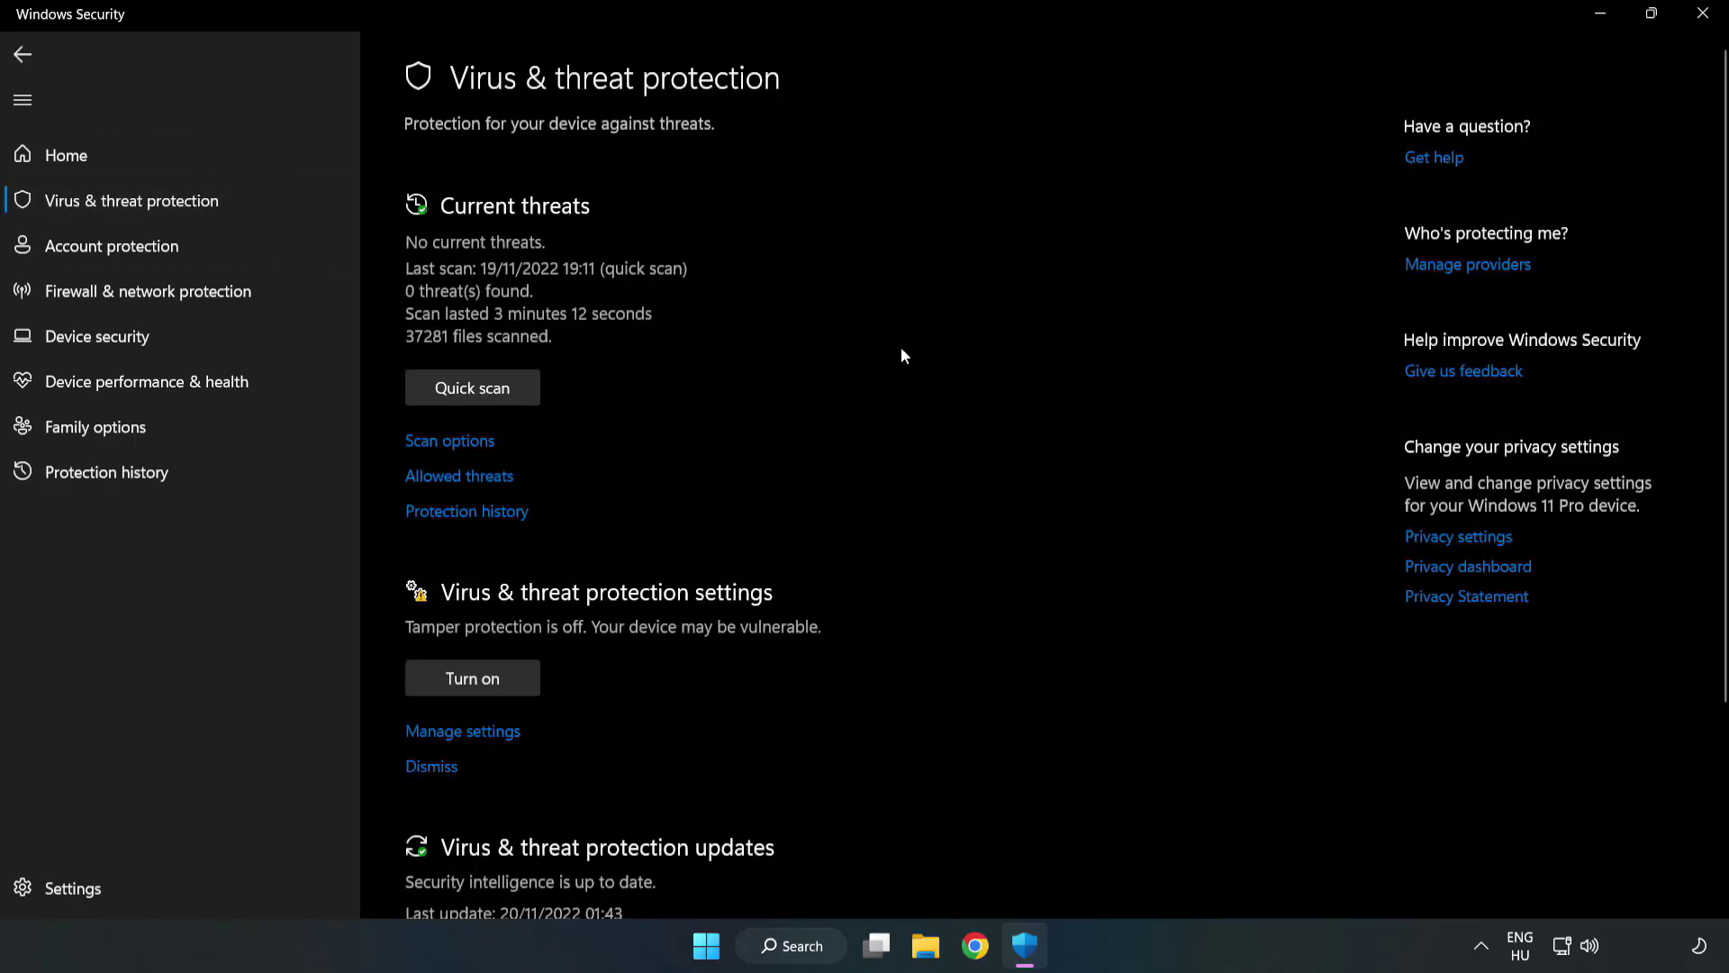
pyautogui.scroll(-2, 902, 354)
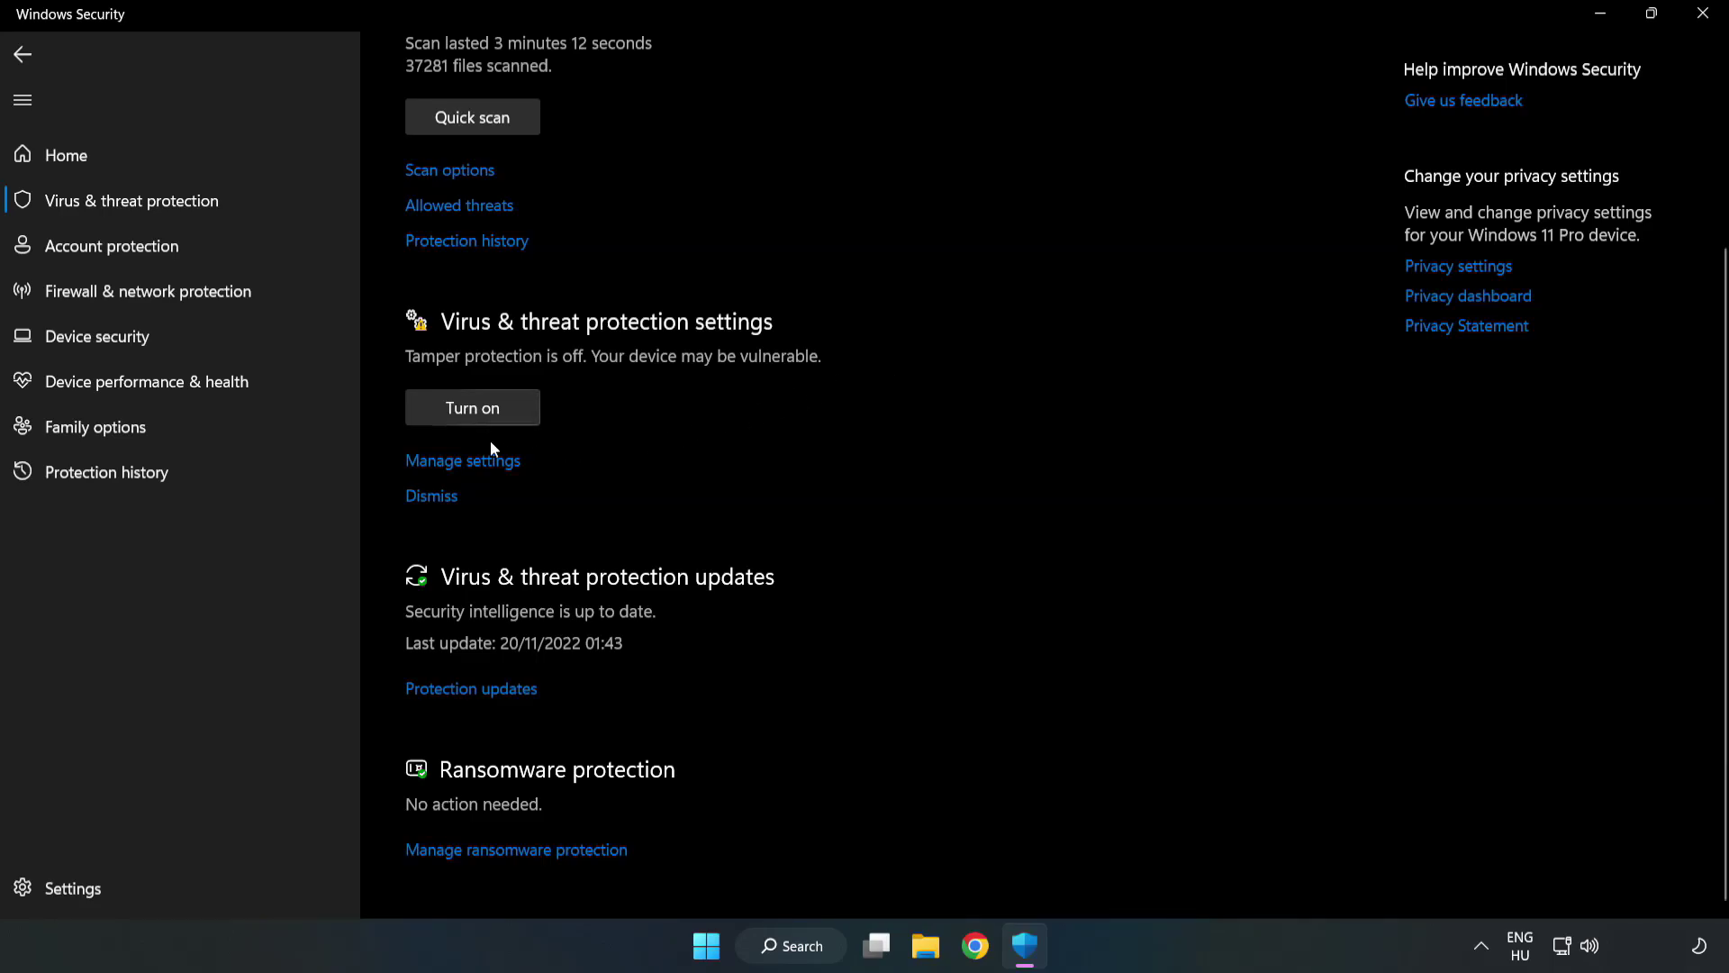
pyautogui.click(472, 462)
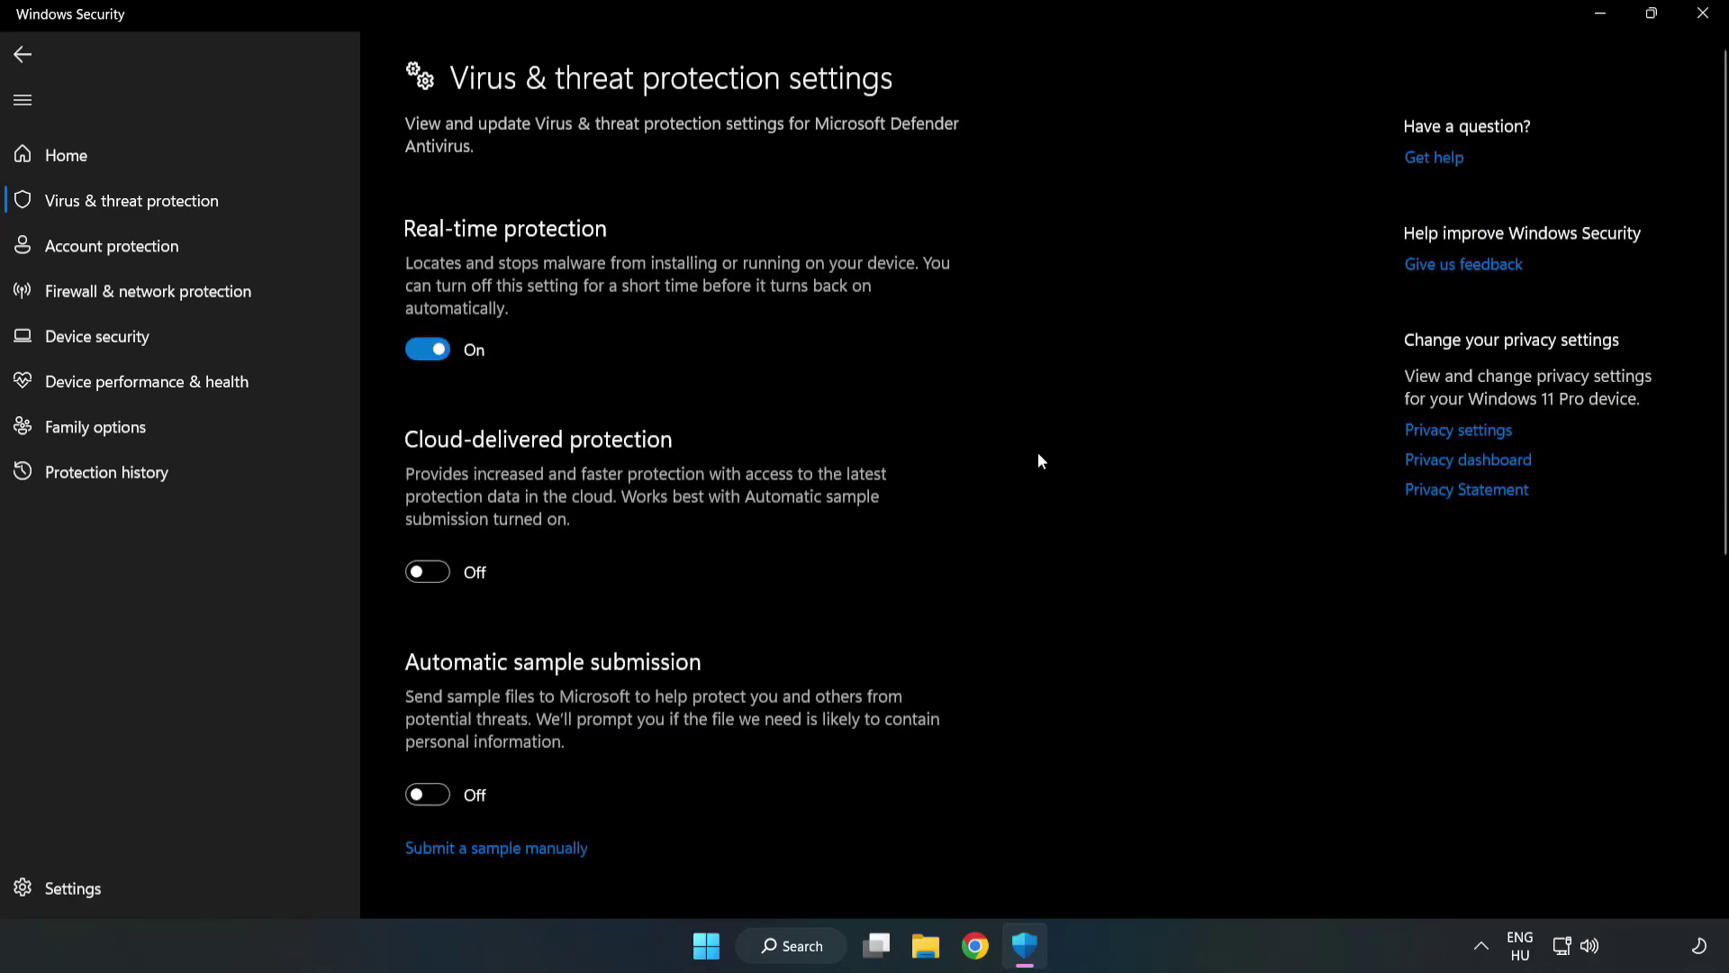
pyautogui.scroll(-5, 1100, 461)
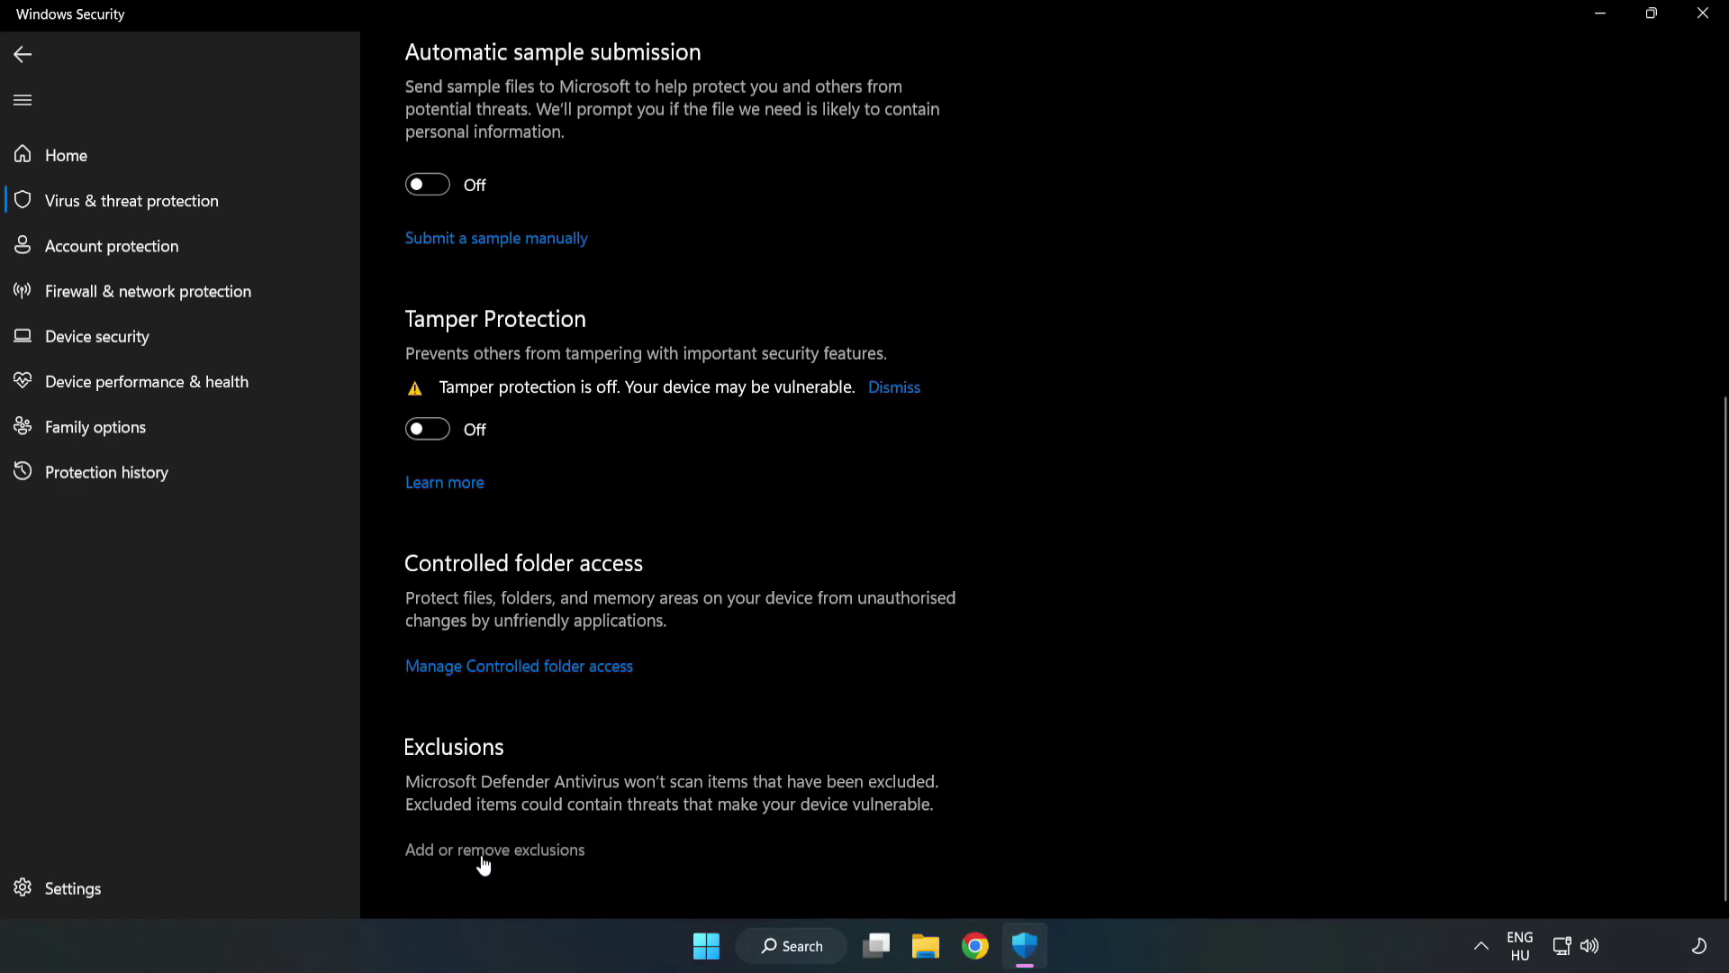
pyautogui.click(512, 849)
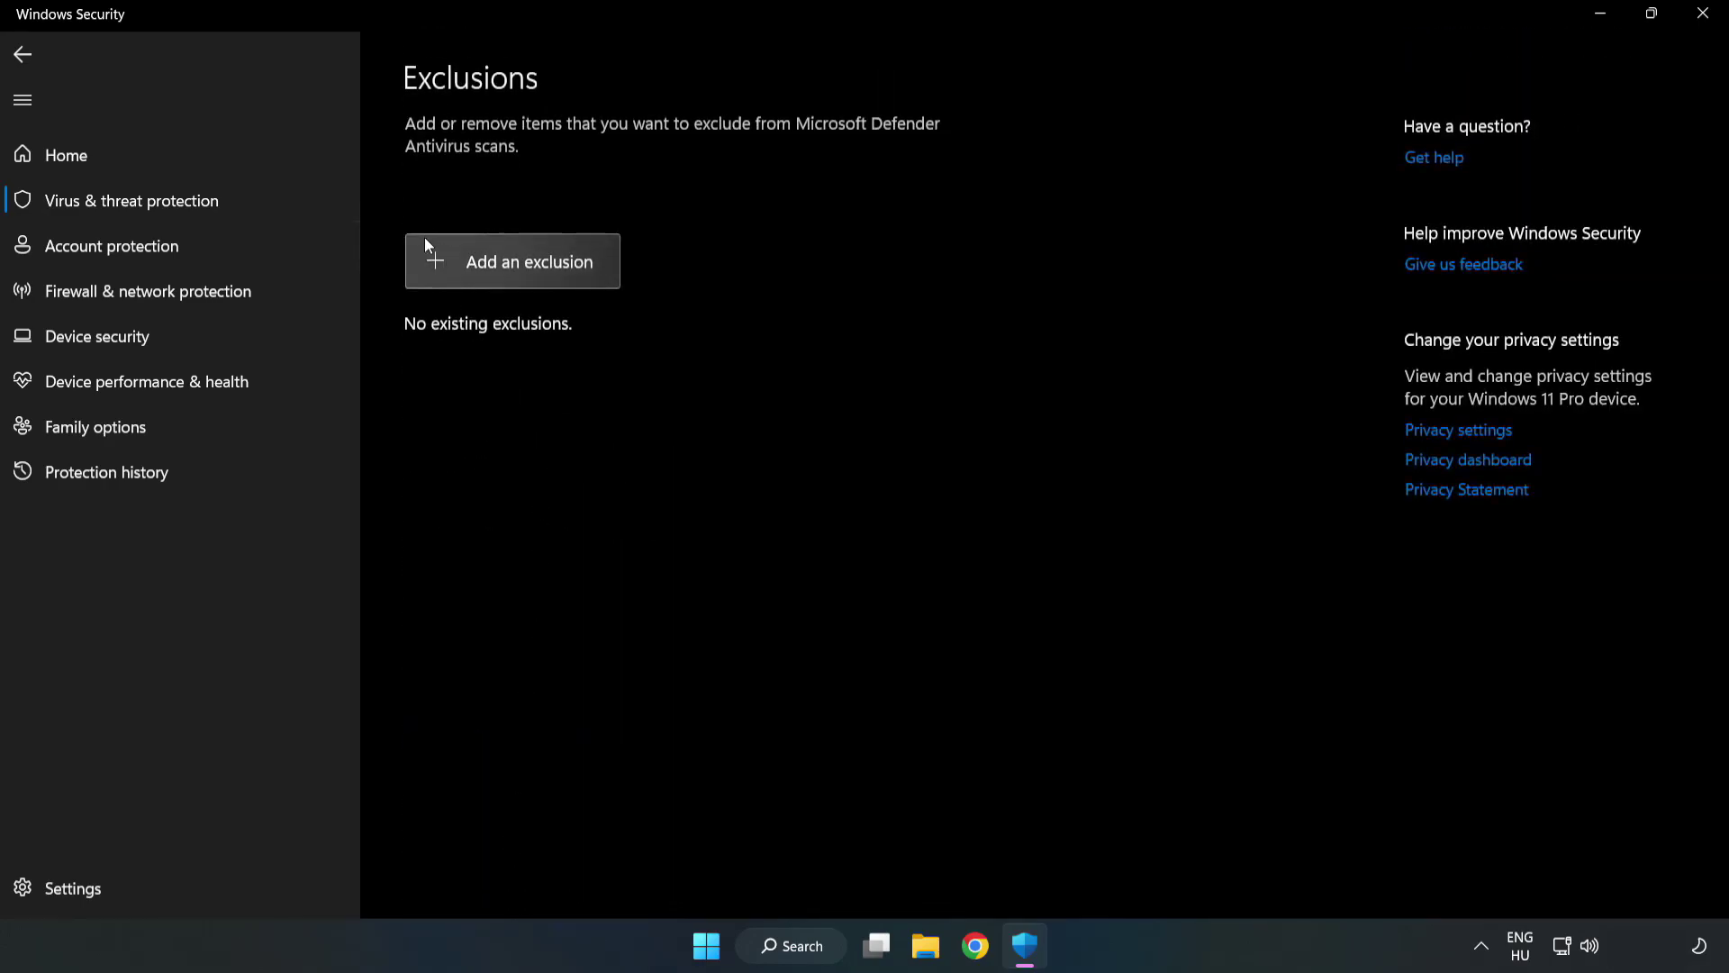
# - Start a new File exclusion and browse the C drive in the file picker
pyautogui.click(528, 266)
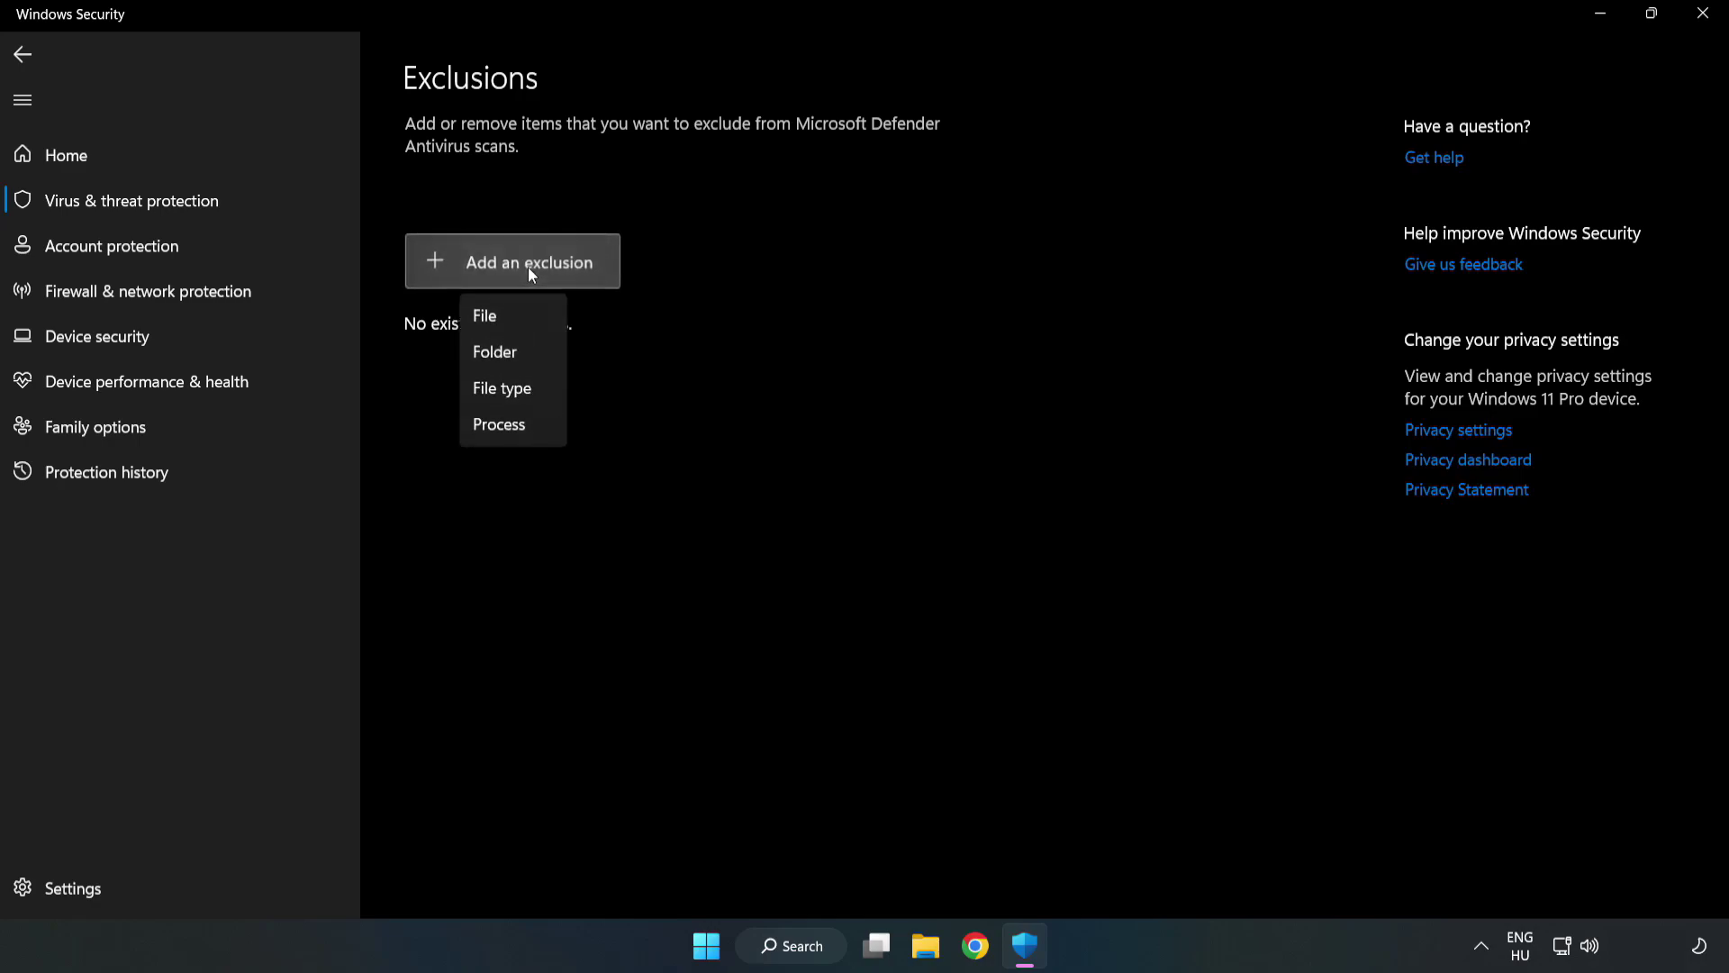
pyautogui.click(491, 315)
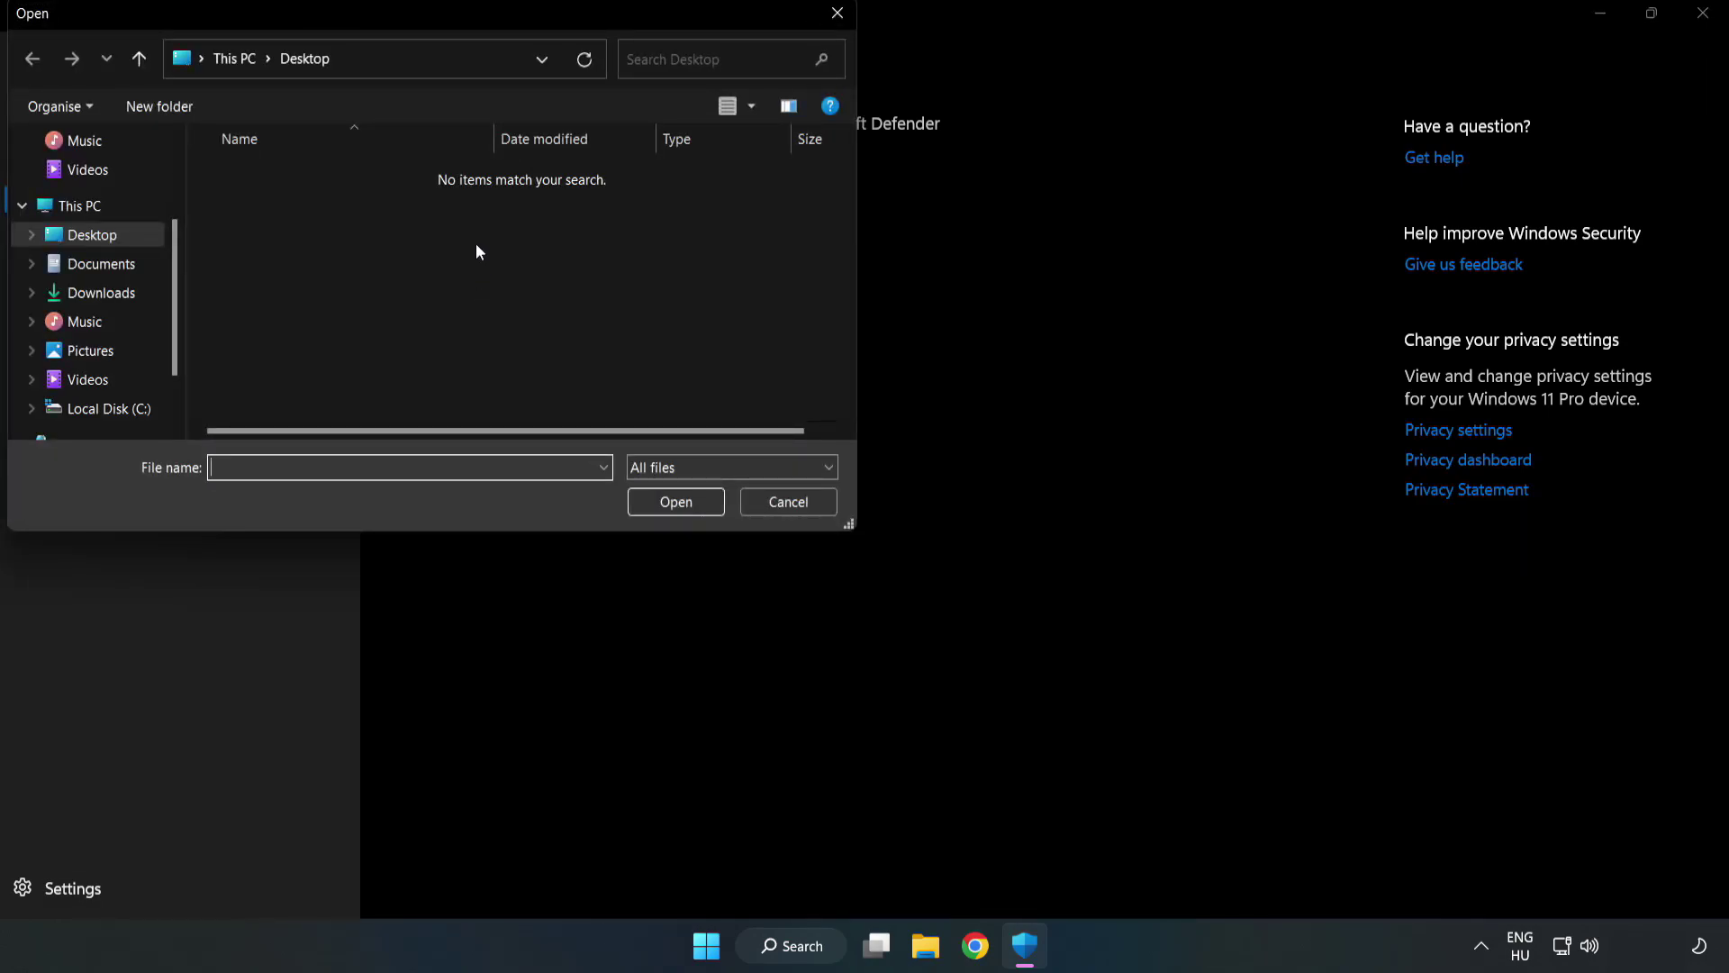
pyautogui.moveTo(464, 17); pyautogui.dragTo(797, 193)
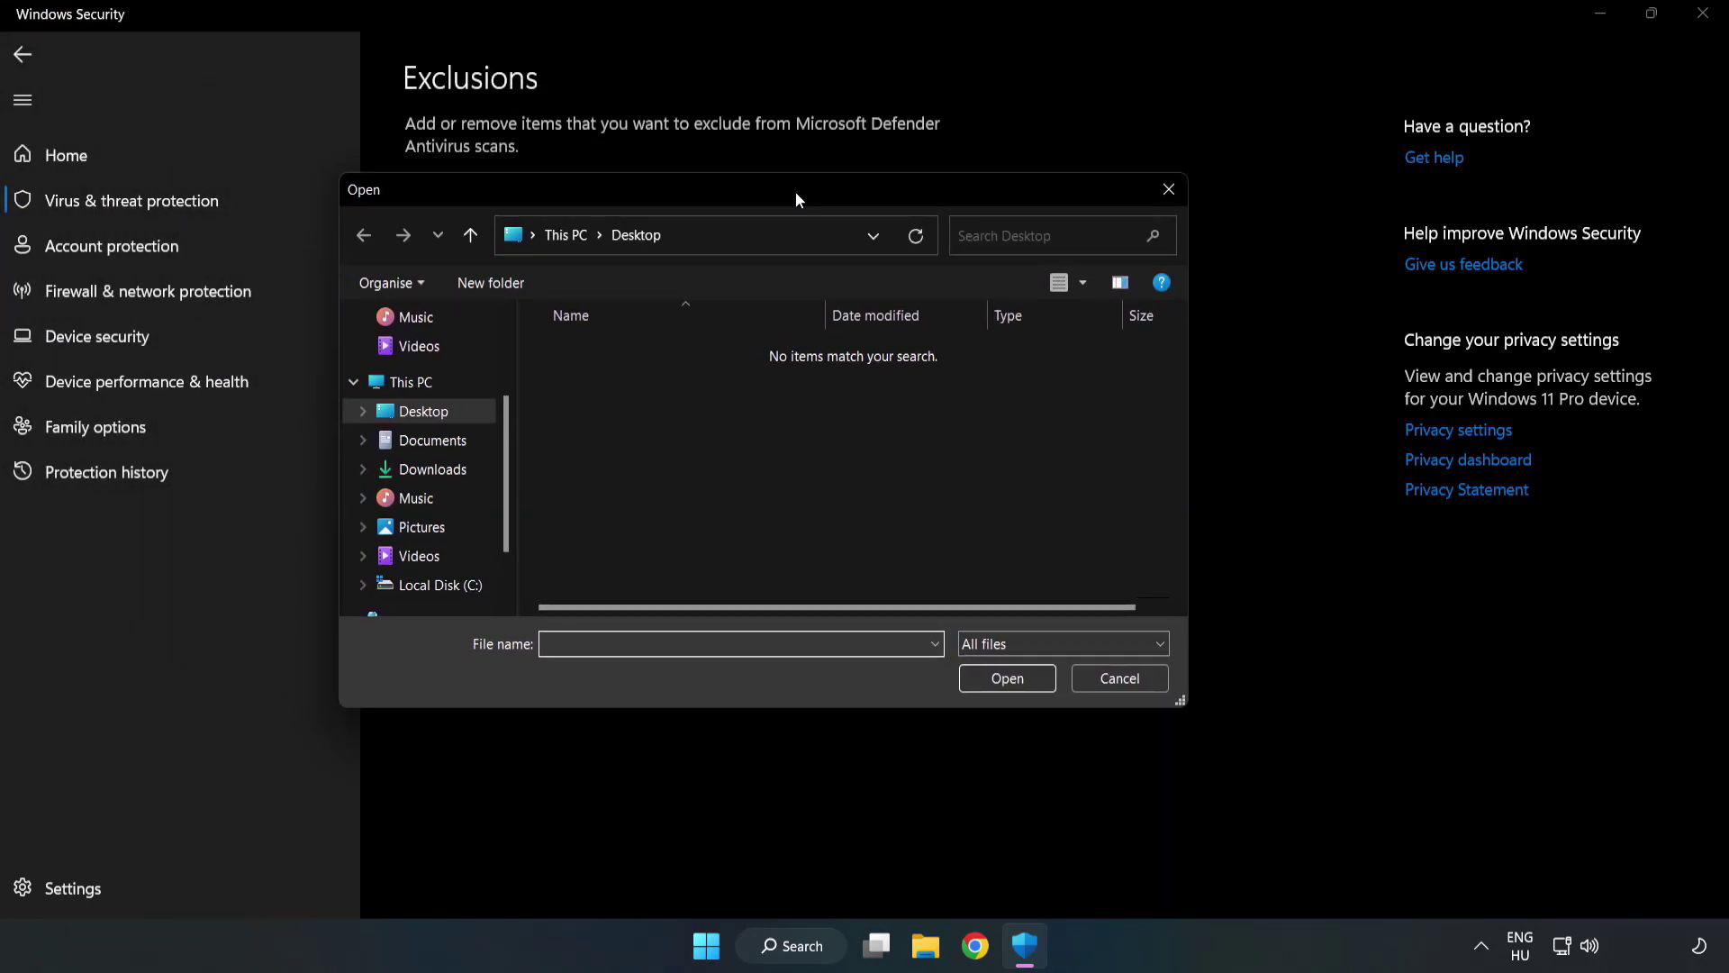
pyautogui.click(443, 586)
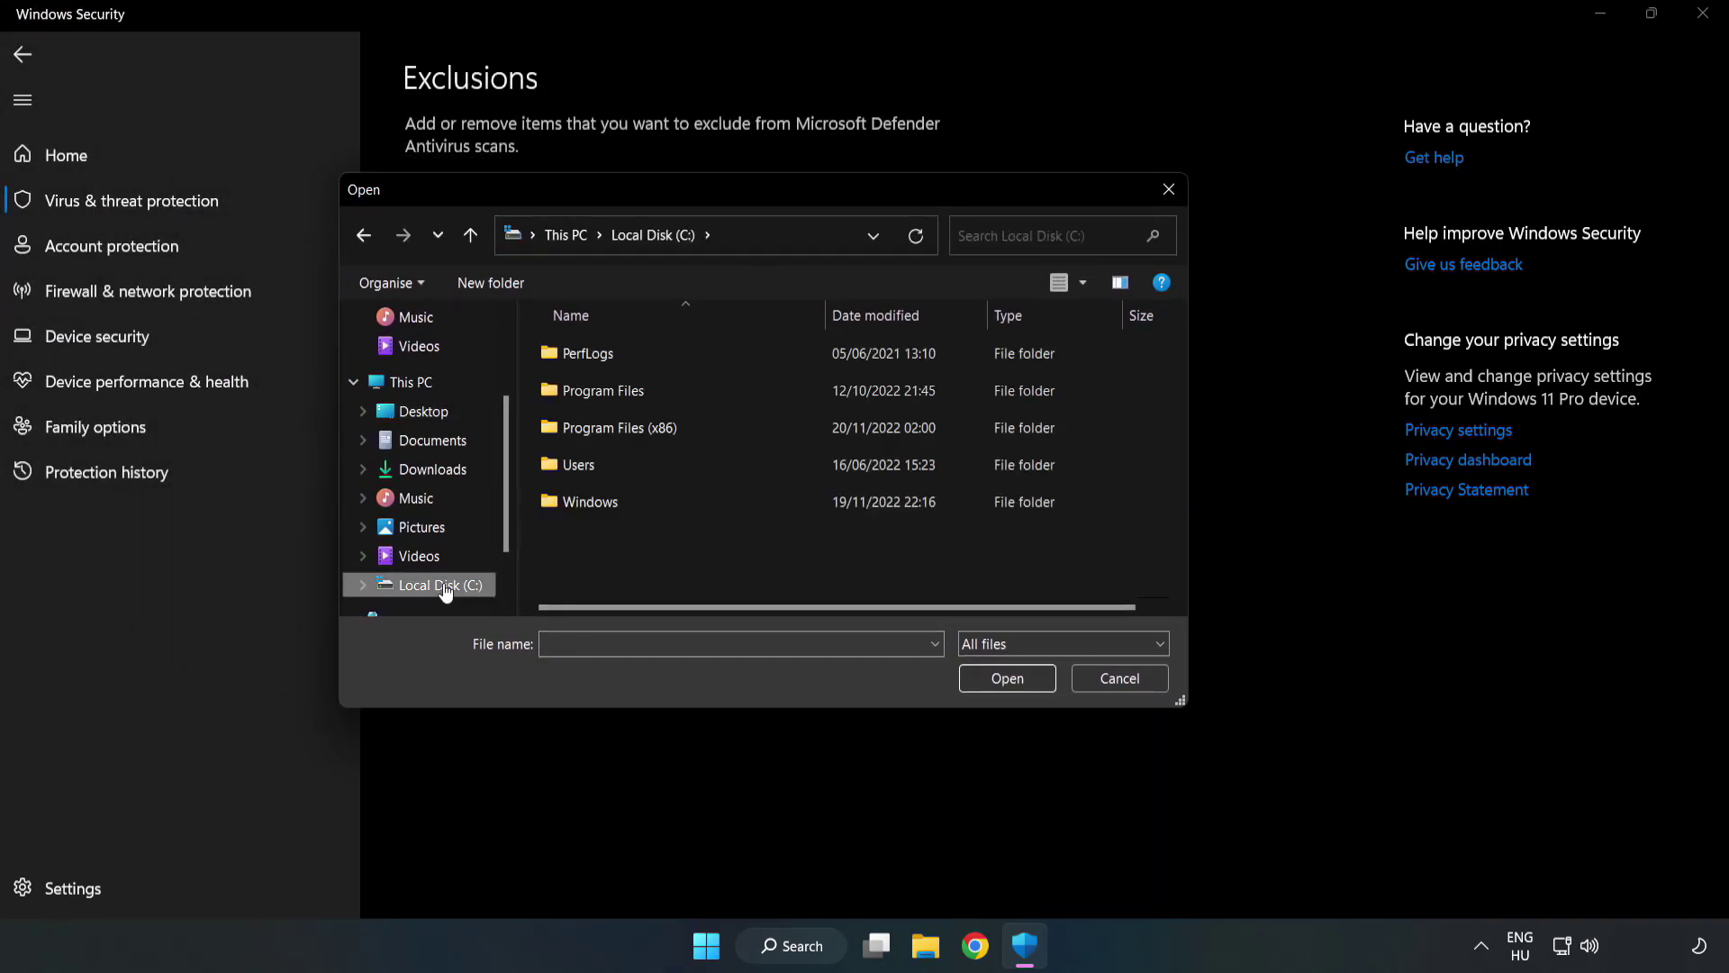
# - Pick the NOT WORKING APP shortcut in C:\Program Files (x86)\NOT WORKING APP as the excluded file
pyautogui.doubleClick(679, 429)
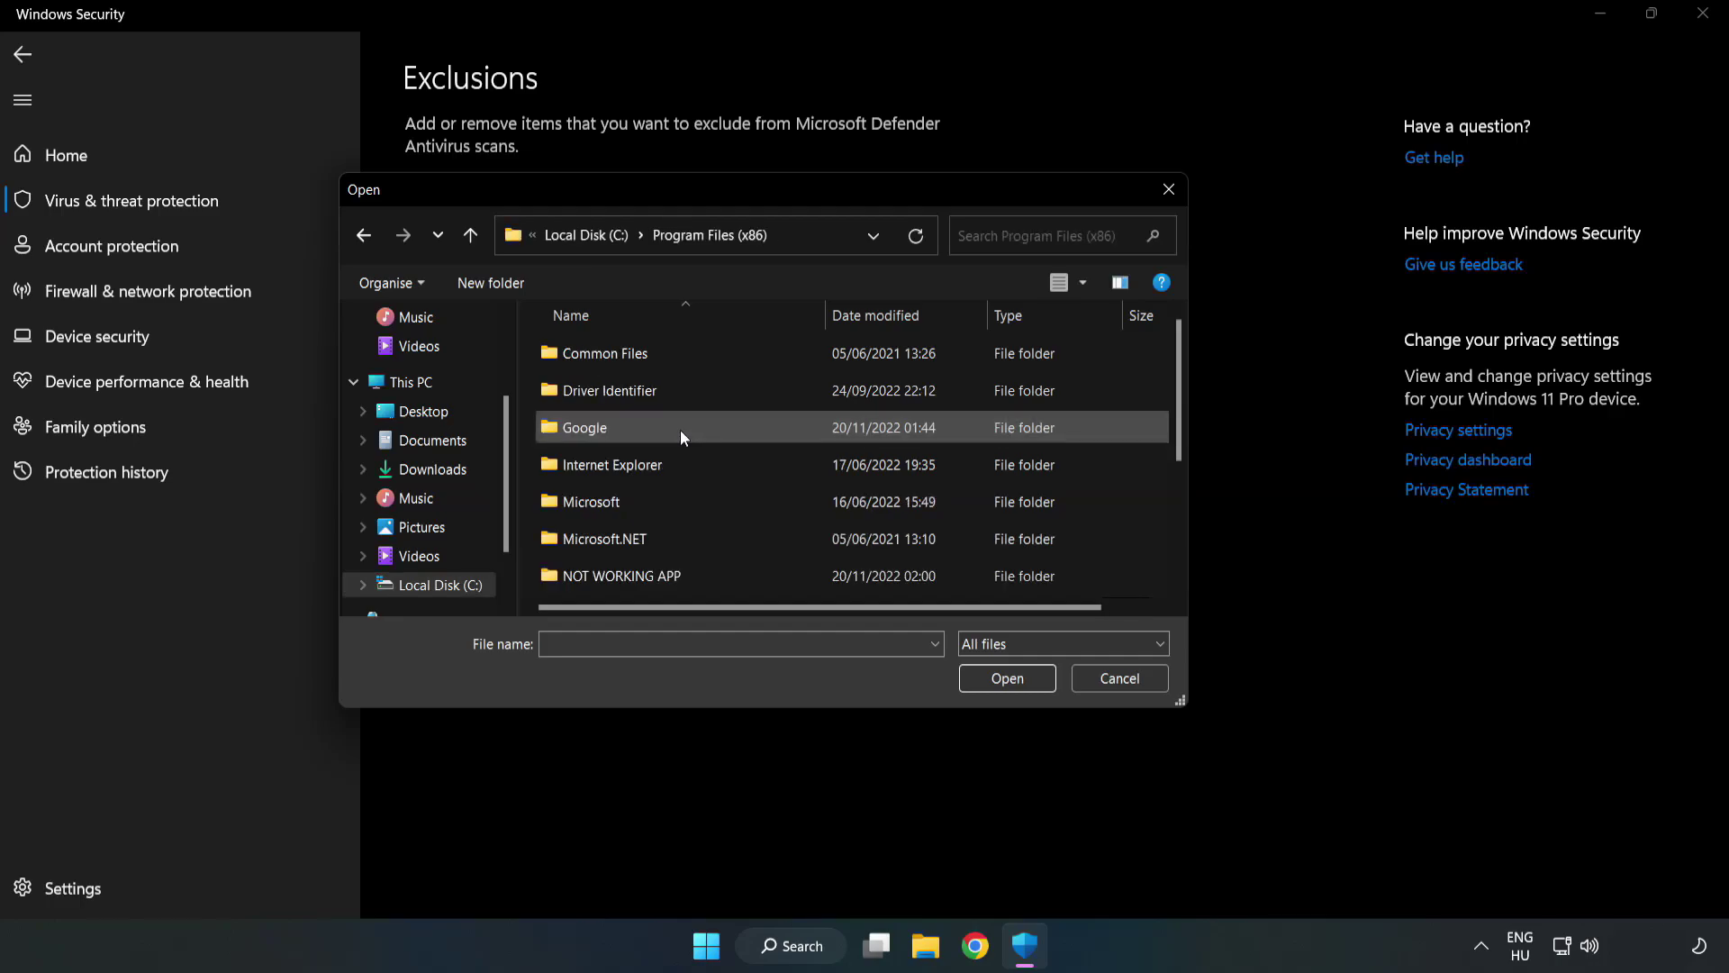
pyautogui.doubleClick(680, 572)
pyautogui.click(609, 353)
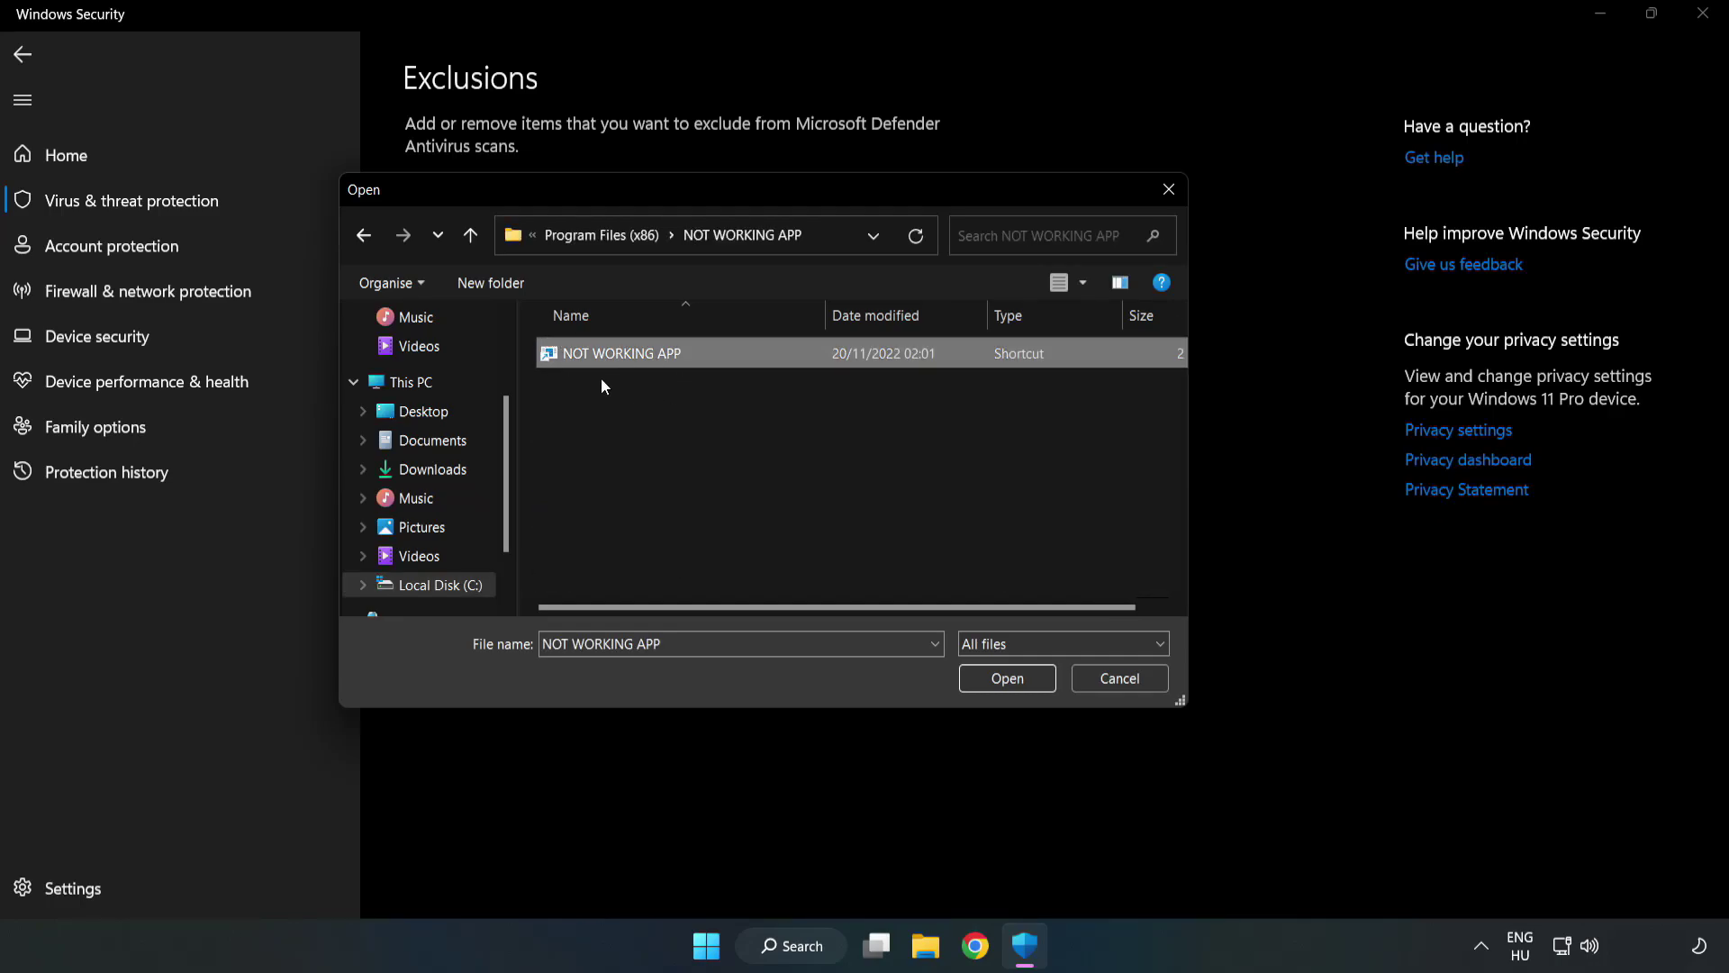
pyautogui.click(1007, 679)
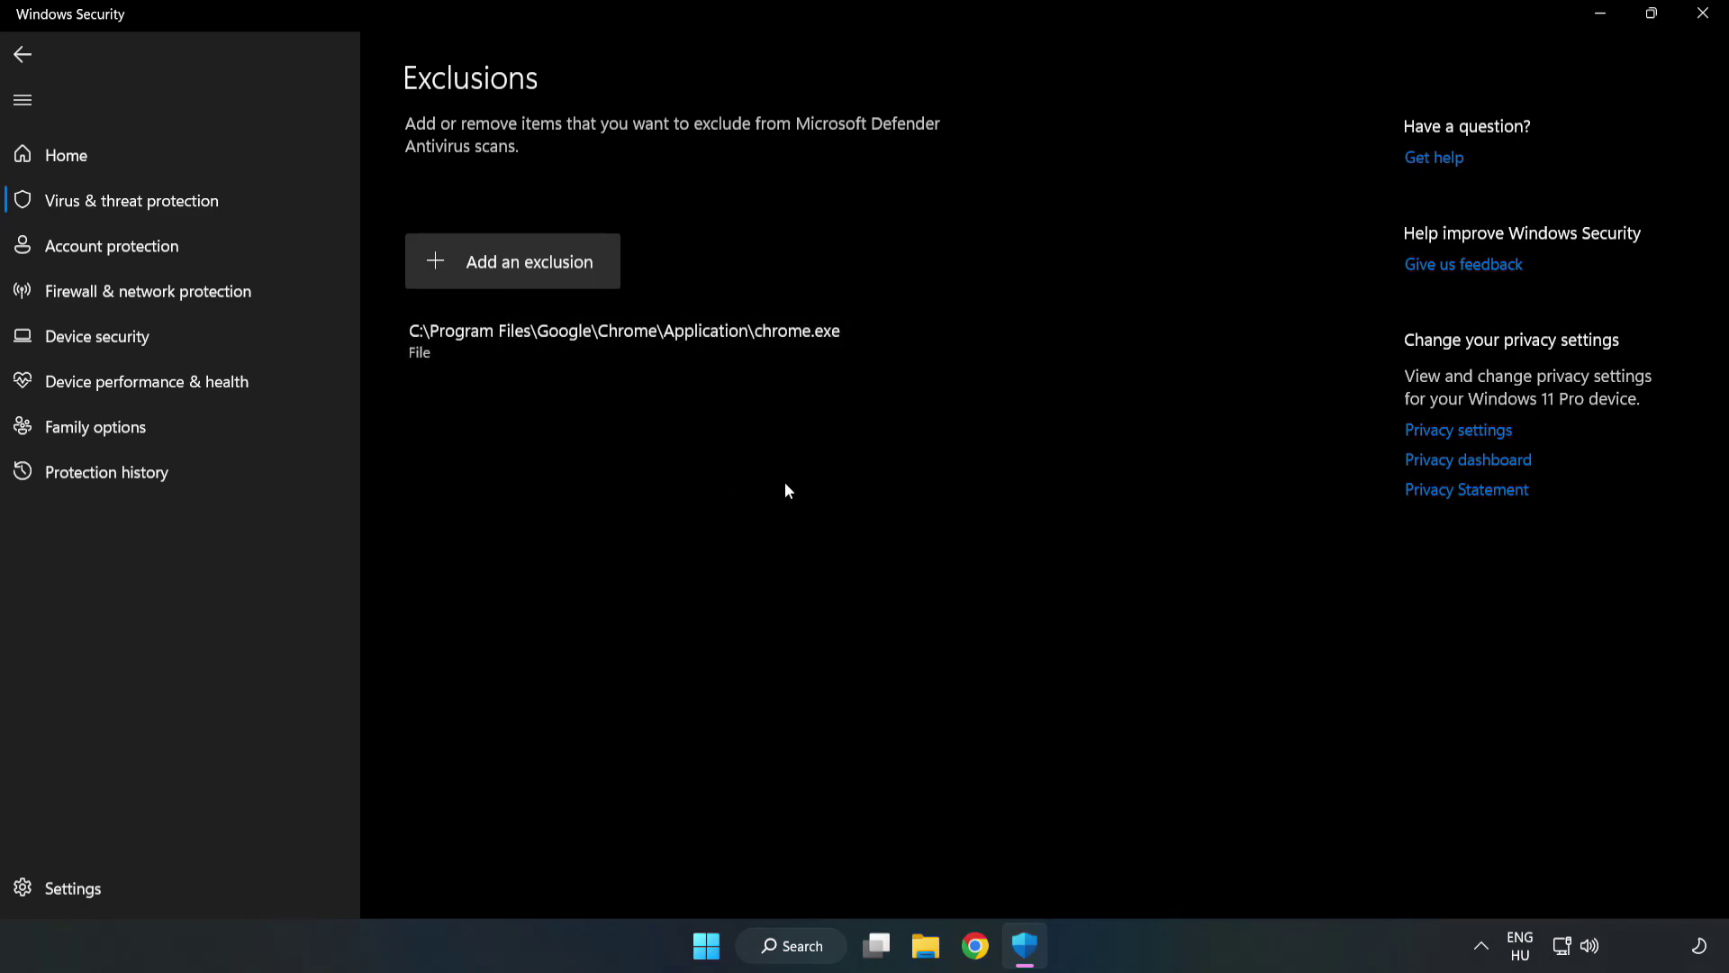
# - Close Windows Security and expand the Start menu's power options to show Restart
pyautogui.click(1700, 24)
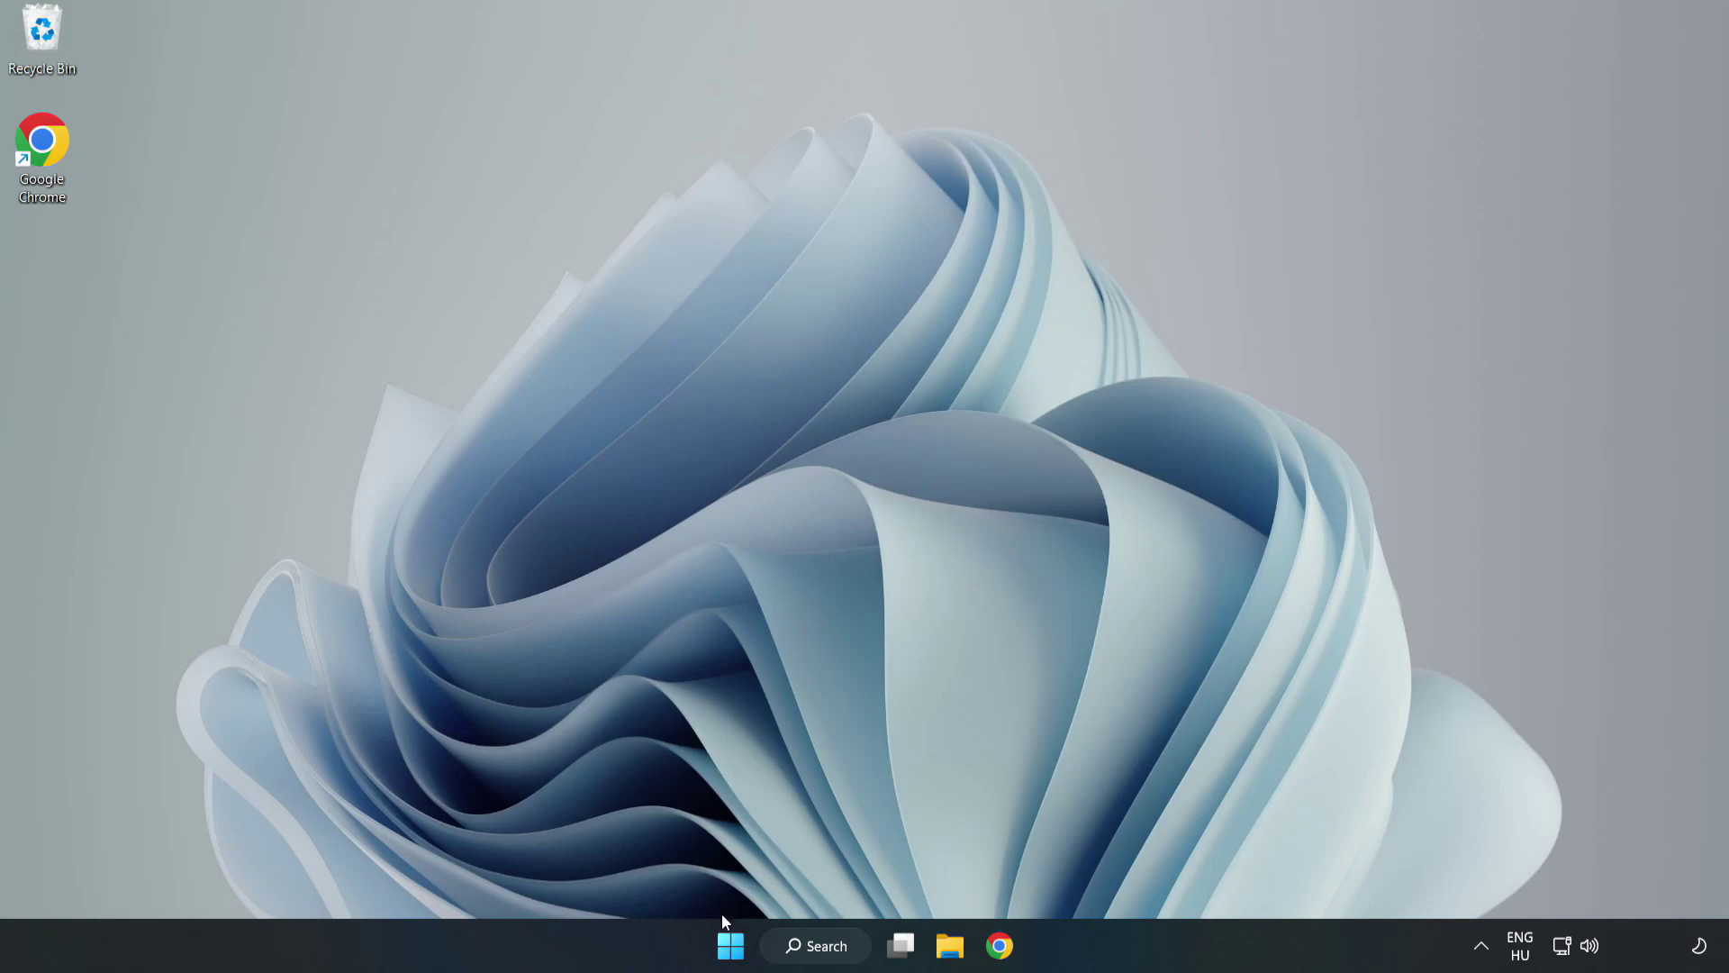
pyautogui.click(730, 945)
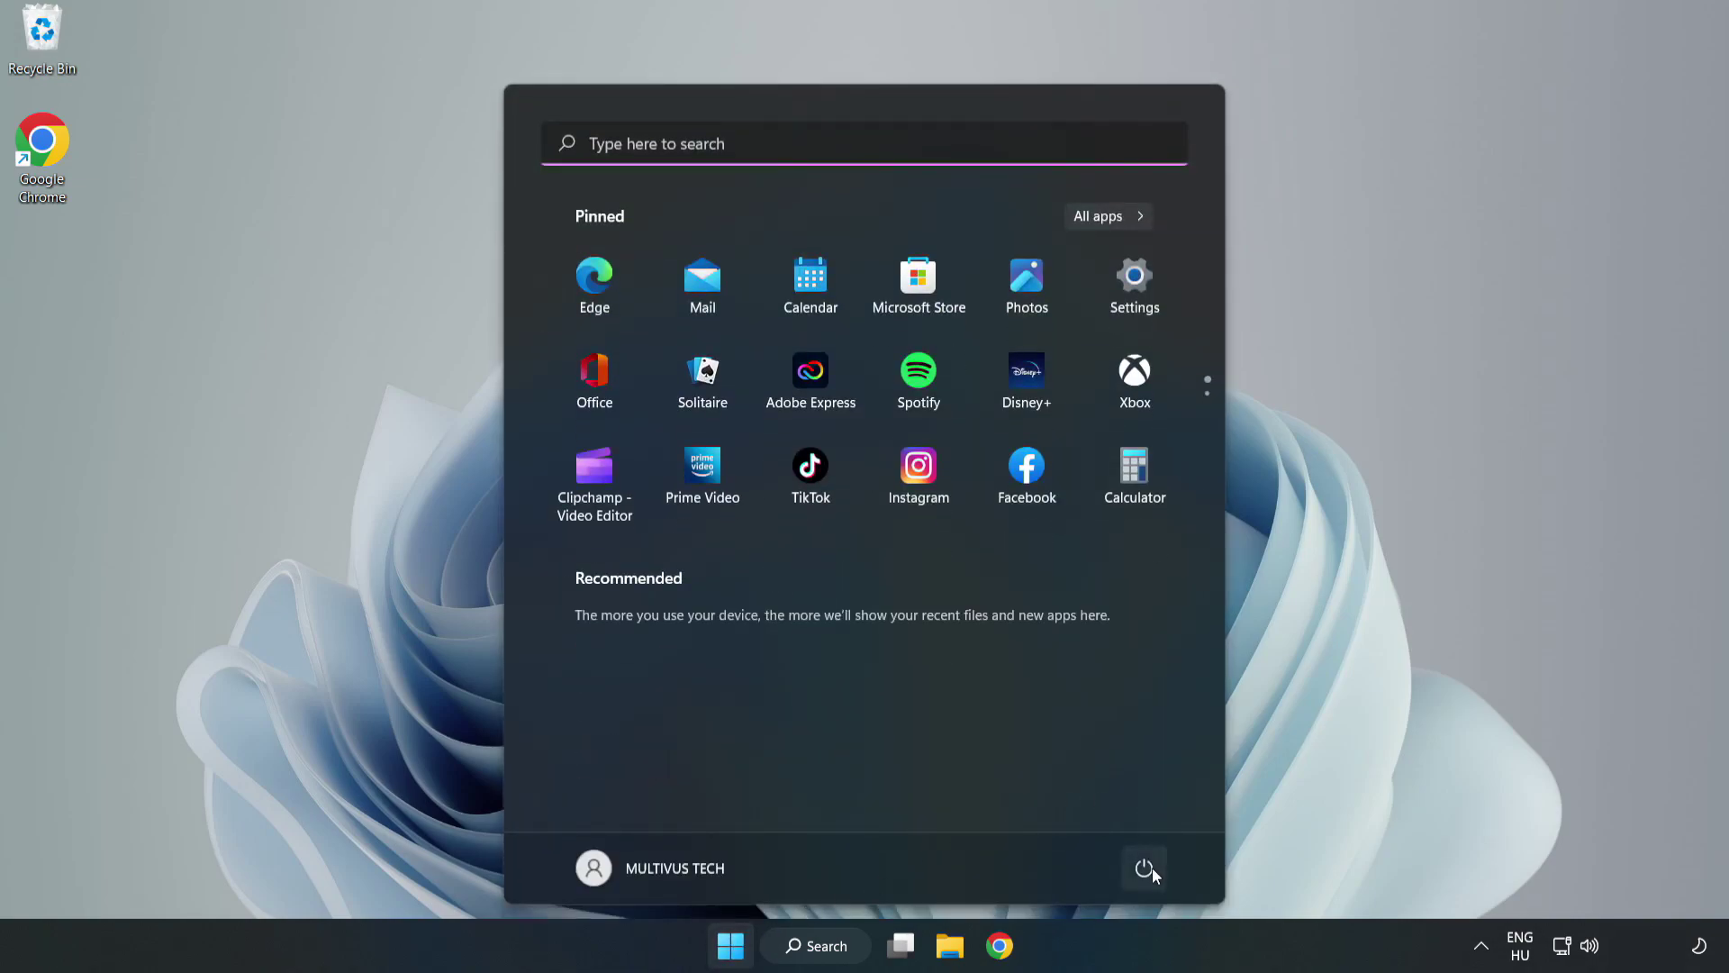
pyautogui.click(1144, 868)
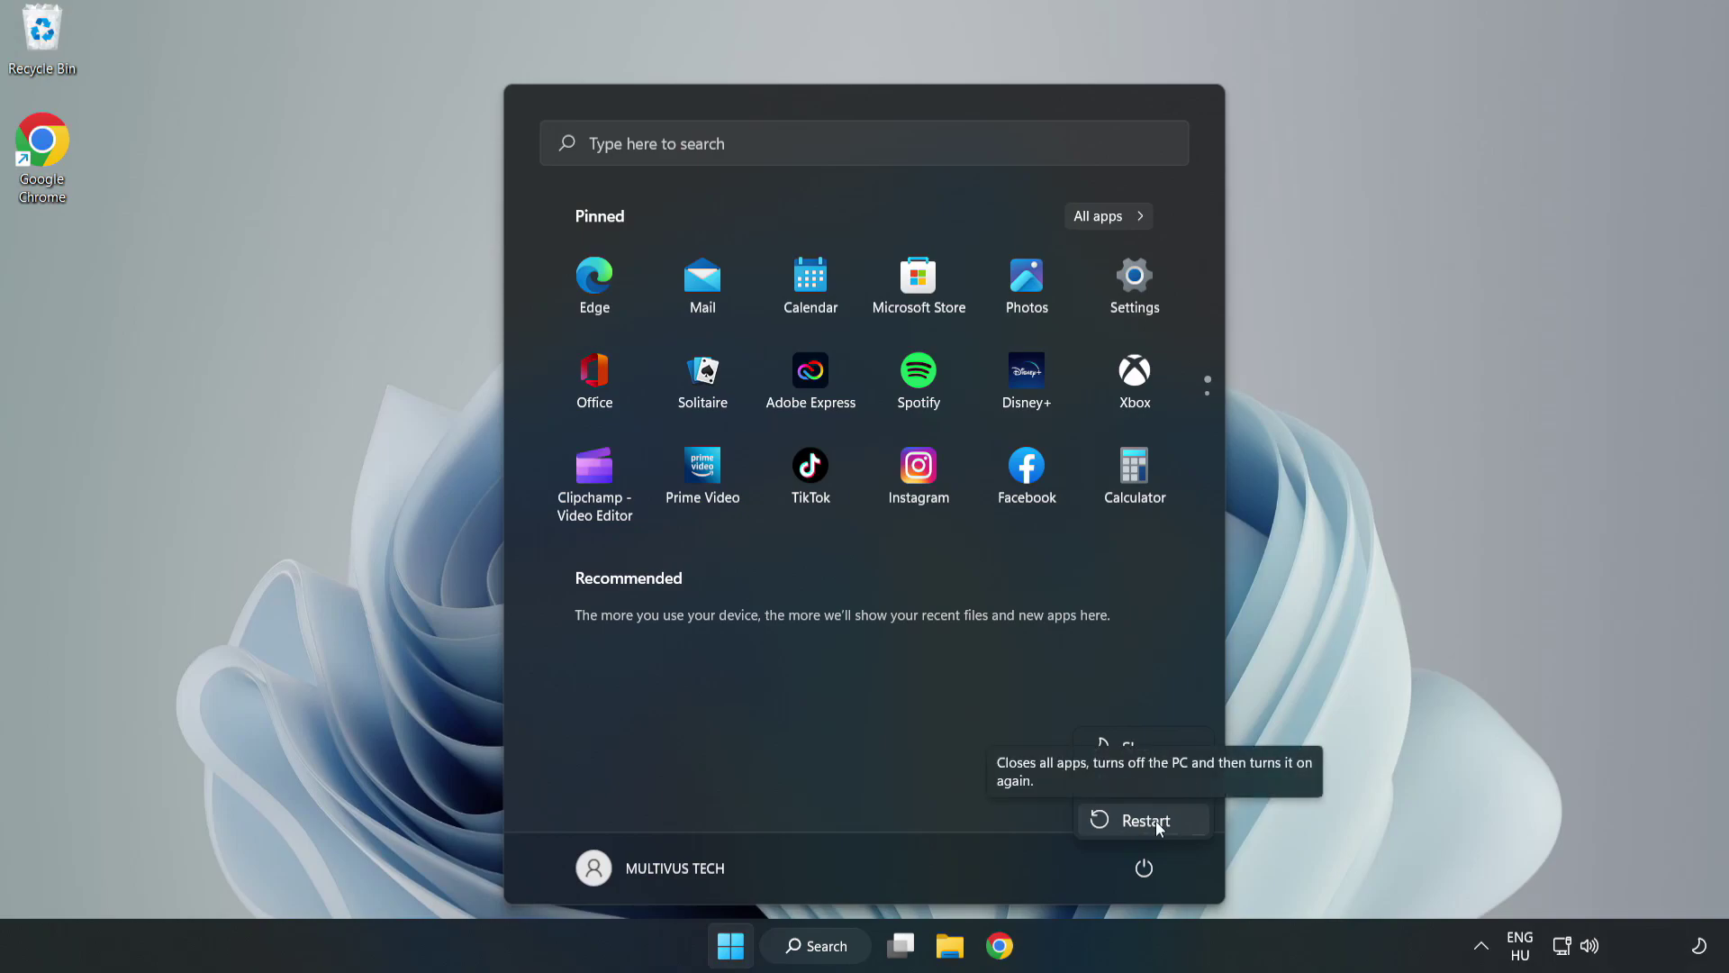